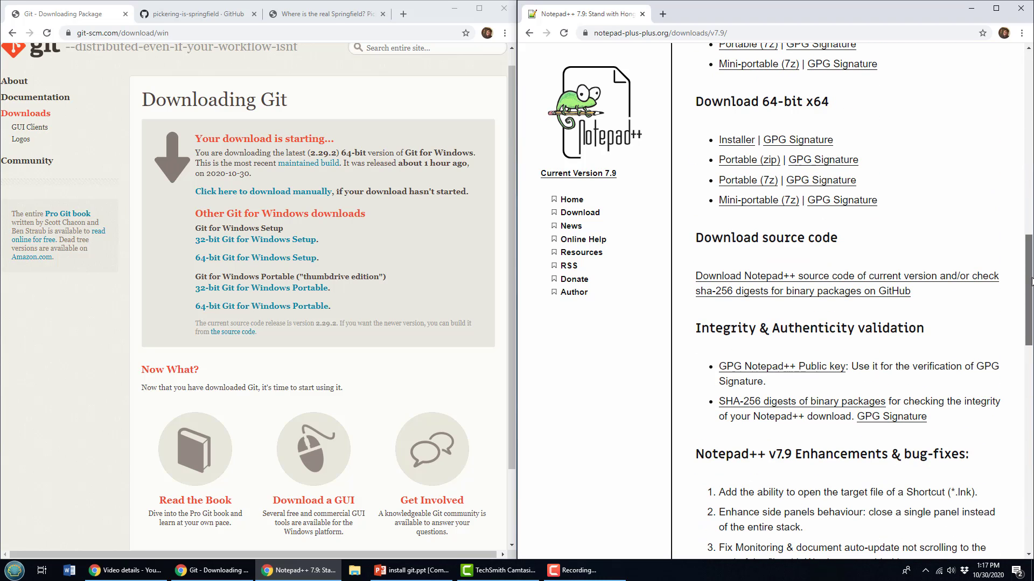
Download the 64-bit x64 Notepad++ 7.9 installer, run it, and accept English as the installer language
{"action": "left_click", "coordinate": [736, 144]}
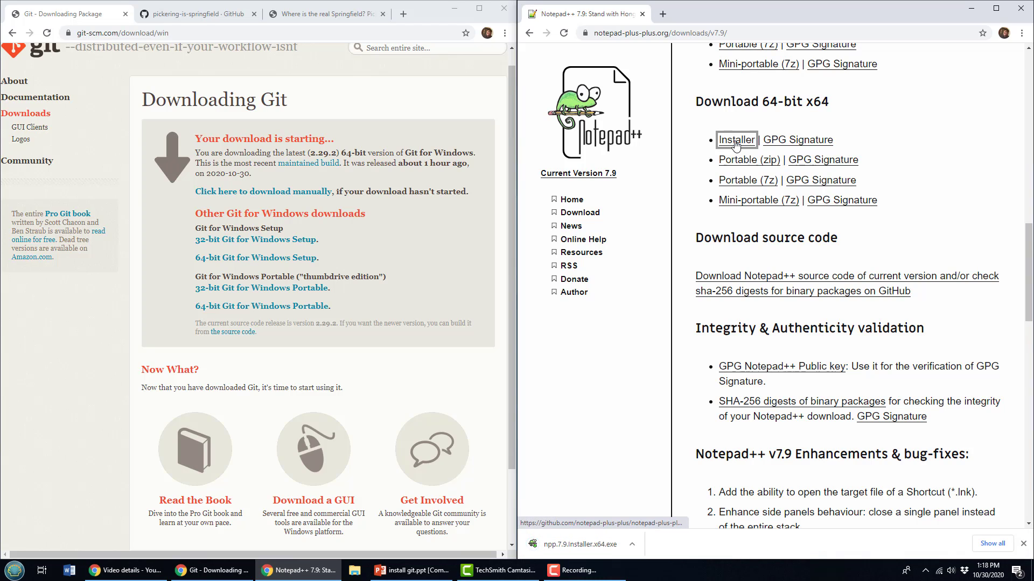
{"action": "left_click", "coordinate": [596, 547]}
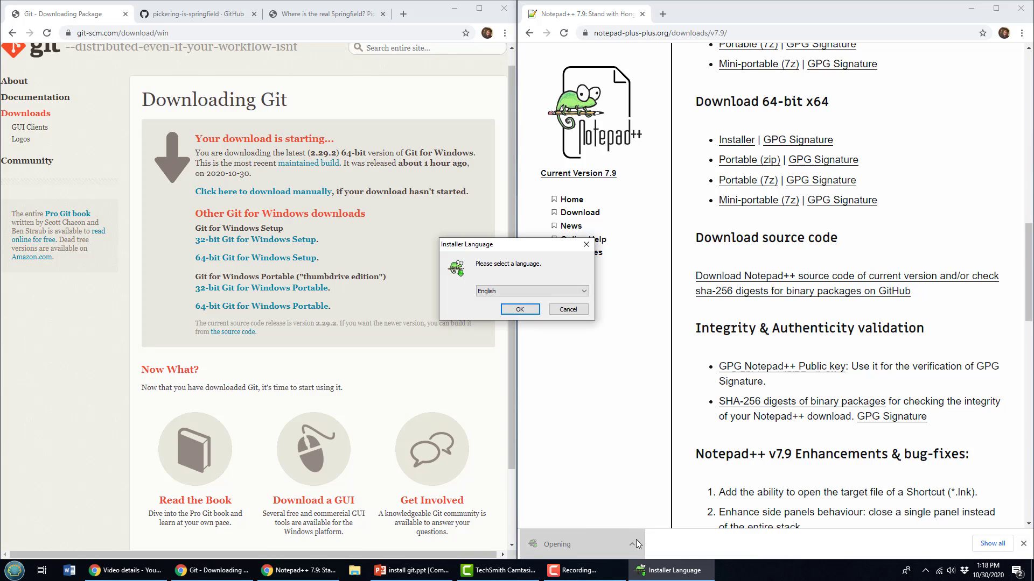
{"action": "left_click_drag", "start_coordinate": [527, 258], "coordinate": [511, 150]}
{"action": "left_click", "coordinate": [505, 200]}
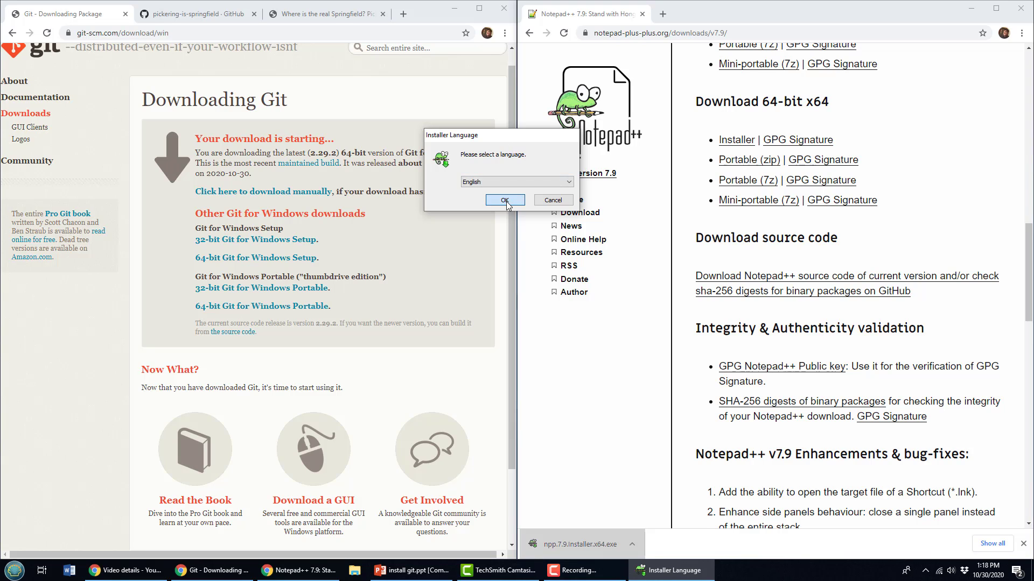
Accept the Notepad++ v7.9 license agreement and keep the default components selected in the setup
{"action": "left_click", "coordinate": [585, 378]}
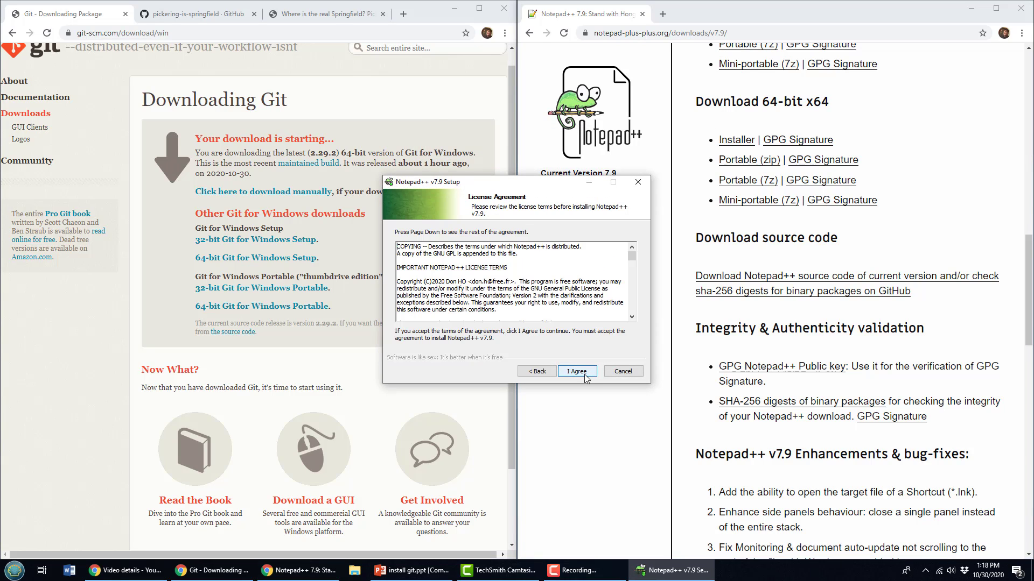
{"action": "left_click", "coordinate": [581, 373]}
{"action": "left_click", "coordinate": [582, 372]}
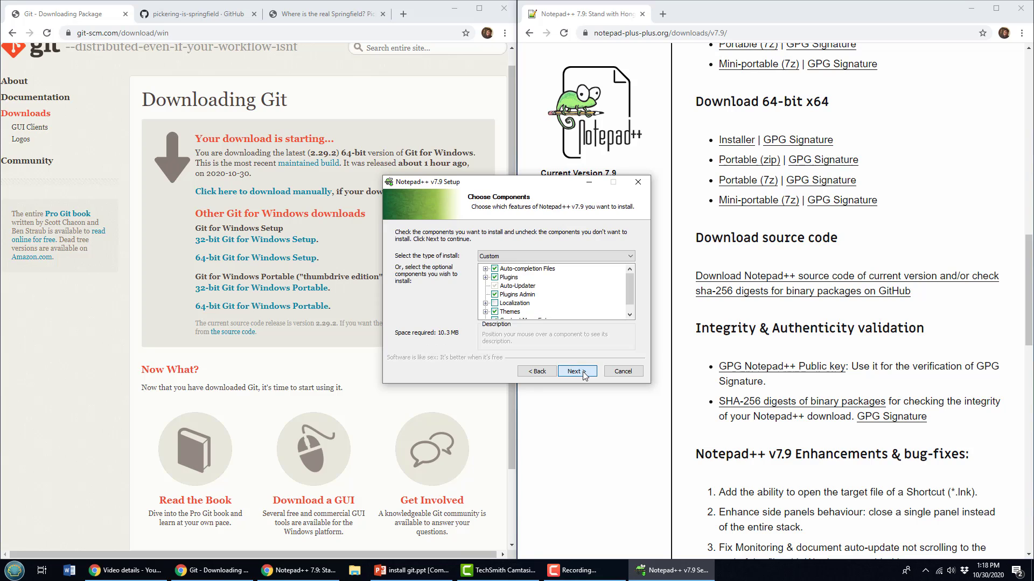
{"action": "scroll", "coordinate": [629, 299], "scroll_direction": "down", "scroll_amount": 2}
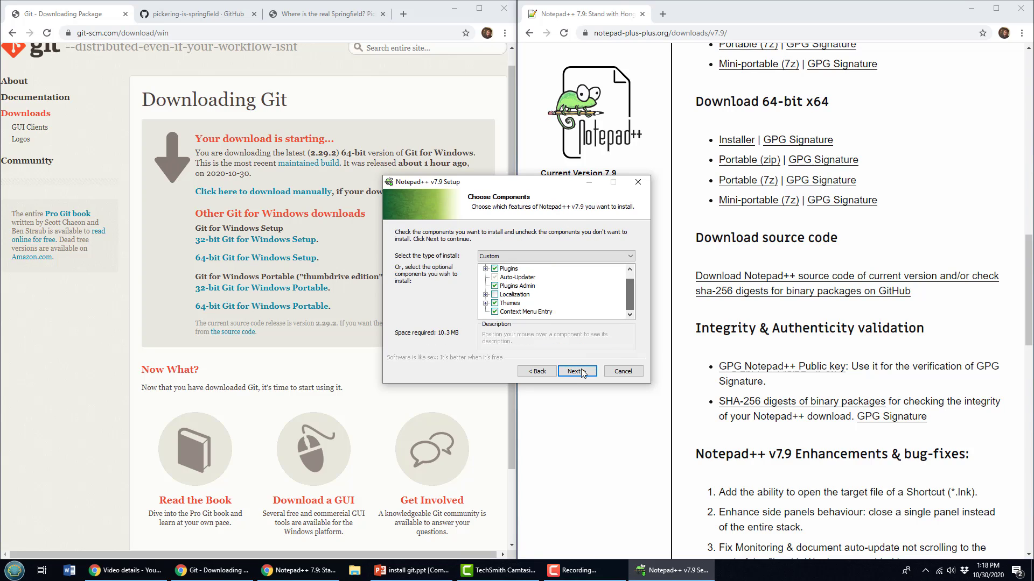
{"action": "left_click", "coordinate": [577, 372]}
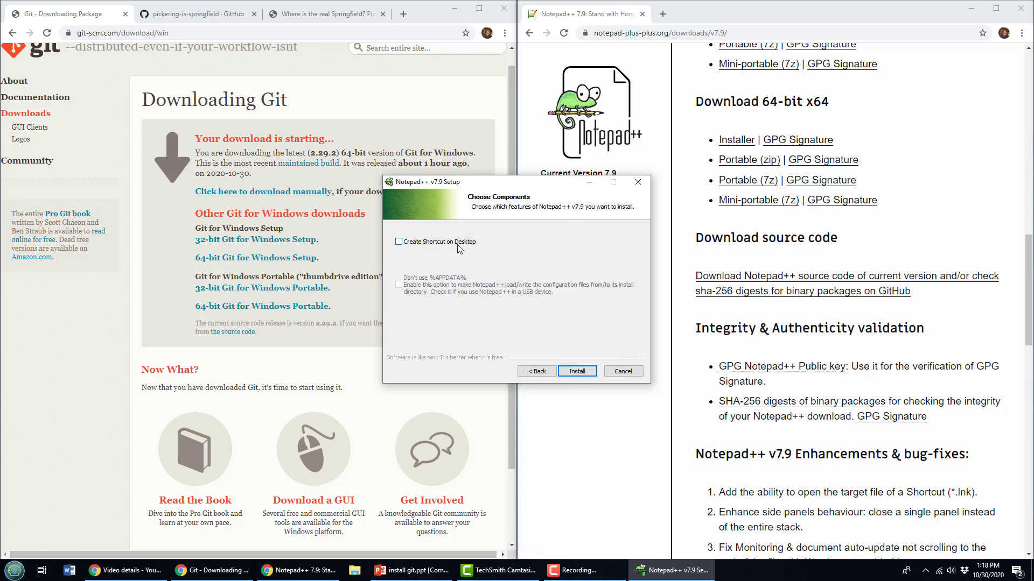
Install Notepad++ v7.9 without a desktop shortcut, finish with it set to run, and close change.log and the editor
{"action": "left_click", "coordinate": [576, 371]}
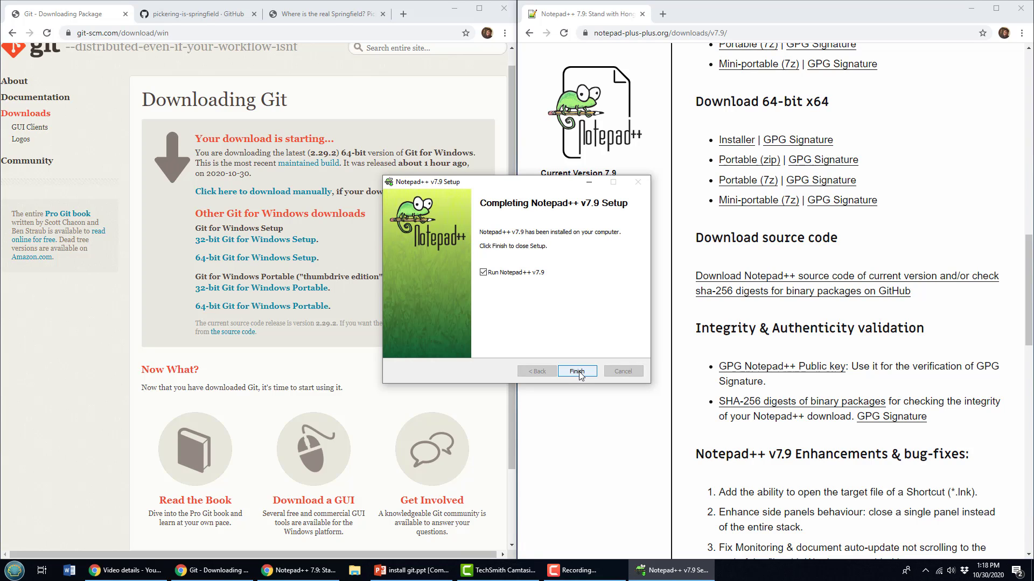
{"action": "left_click", "coordinate": [579, 374]}
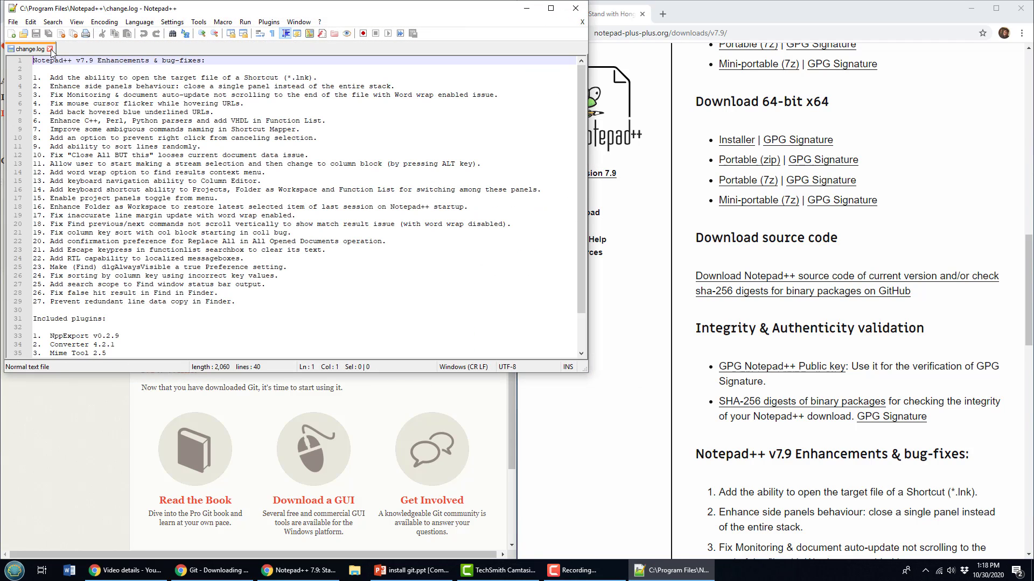
{"action": "left_click", "coordinate": [49, 48]}
{"action": "left_click", "coordinate": [576, 9]}
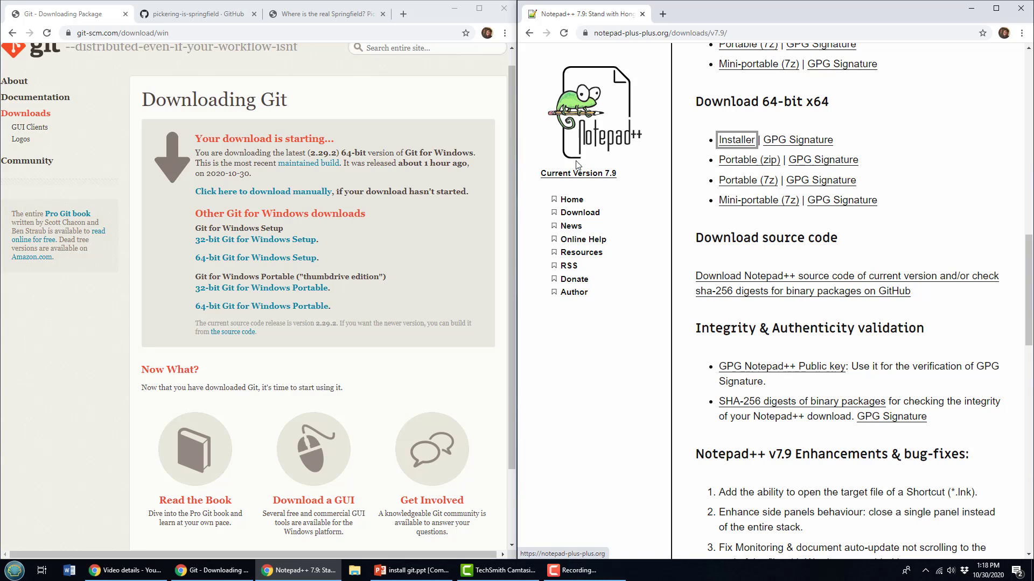
Reload the Git for Windows download page to get Git-2.29.2-64-bit.exe, and show the download in its folder
{"action": "mouse_move", "coordinate": [513, 183]}
{"action": "left_mouse_down"}
{"action": "mouse_move", "coordinate": [507, 280]}
{"action": "mouse_move", "coordinate": [504, 173]}
{"action": "left_mouse_up"}
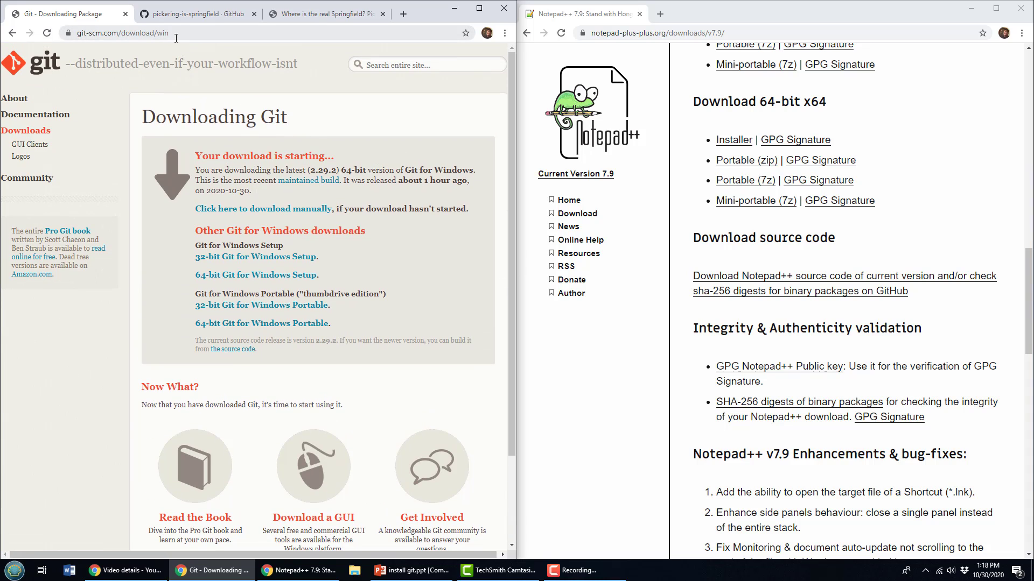
{"action": "left_click", "coordinate": [47, 32]}
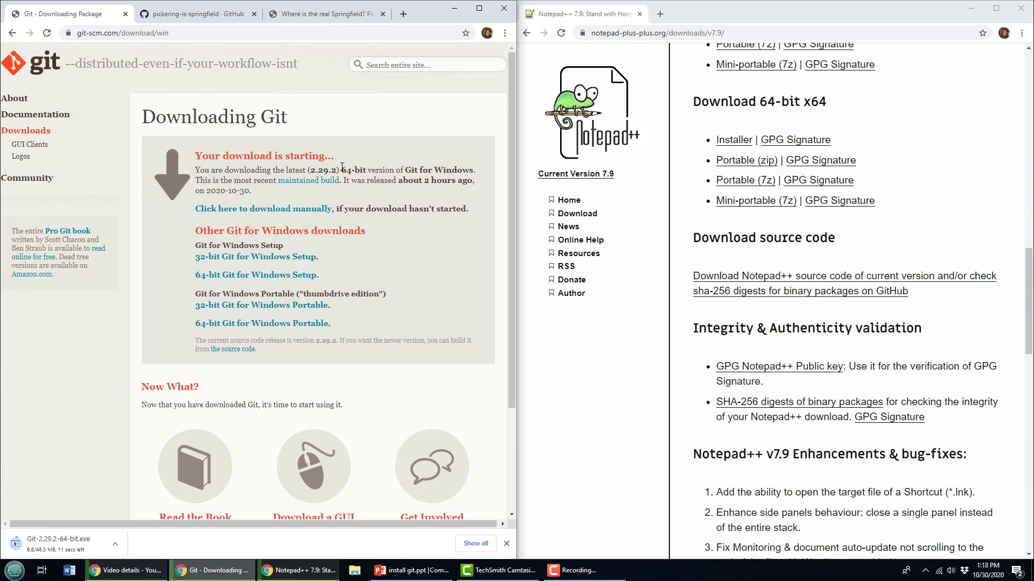
{"action": "left_click", "coordinate": [114, 546]}
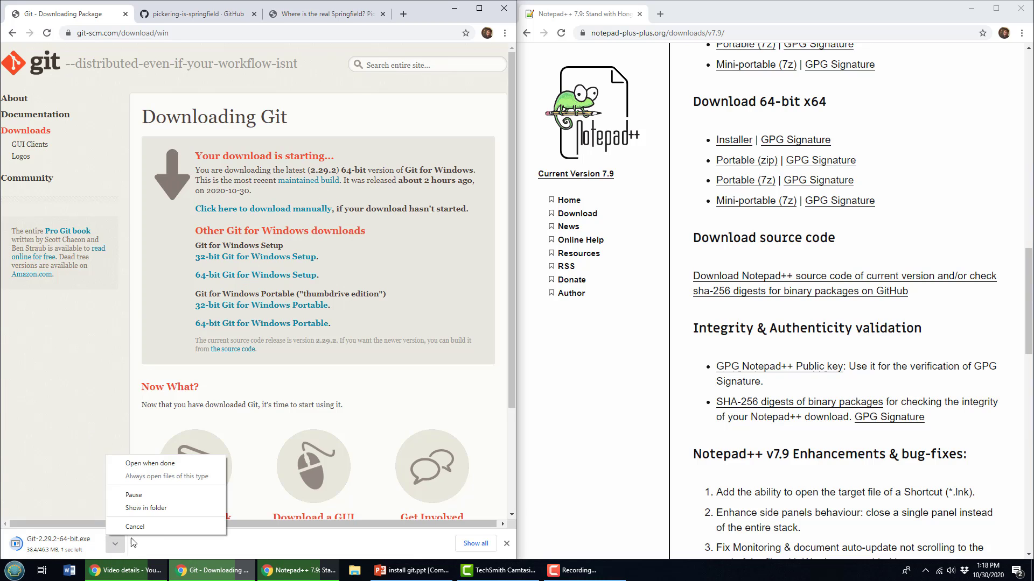
{"action": "left_click", "coordinate": [162, 508]}
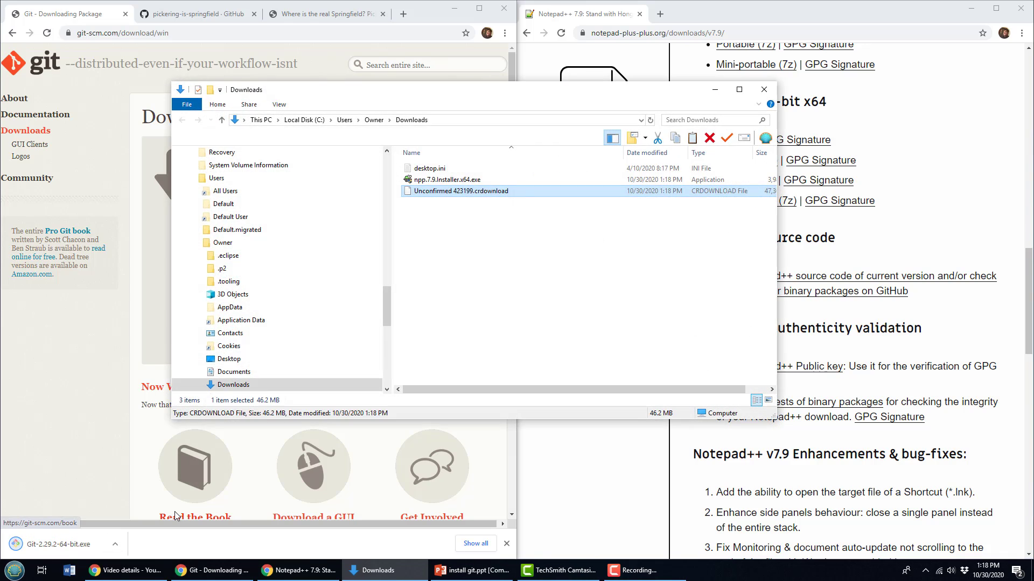
Run Git-2.29.2-64-bit.exe from the Downloads folder and continue past the GNU General Public License information
{"action": "left_click", "coordinate": [455, 203]}
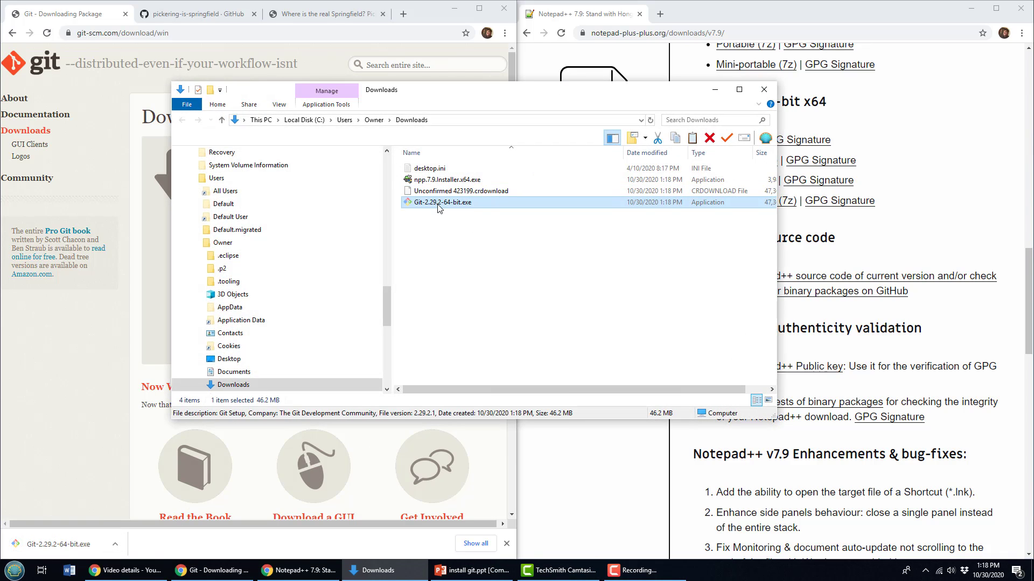
{"action": "double_click", "coordinate": [439, 207]}
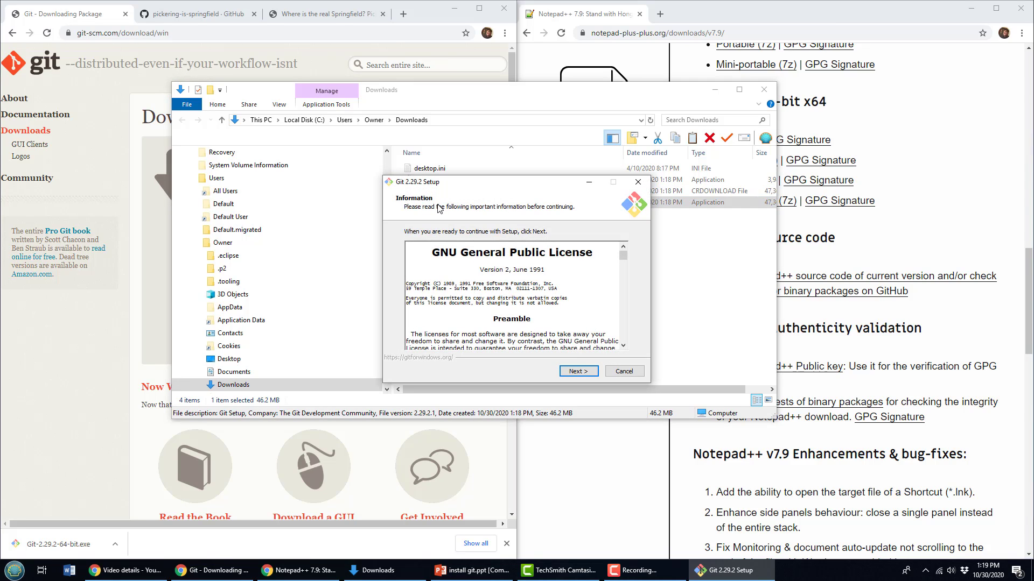
{"action": "left_click", "coordinate": [581, 372]}
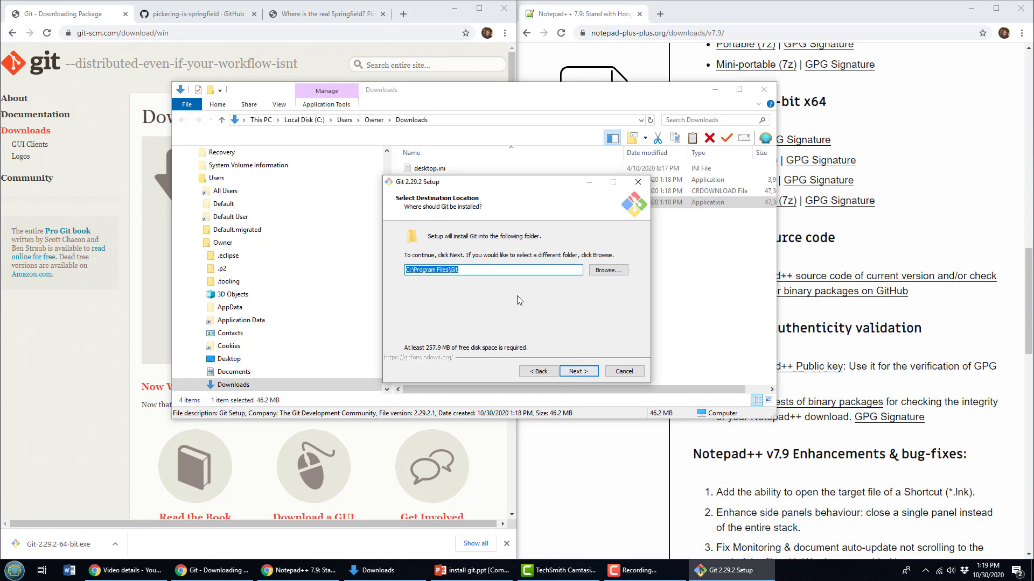
Set the Git installation folder to C:\_tools\git and proceed to component selection
{"action": "left_click_drag", "start_coordinate": [414, 270], "coordinate": [486, 265]}
{"action": "key", "text": "BackSpace"}
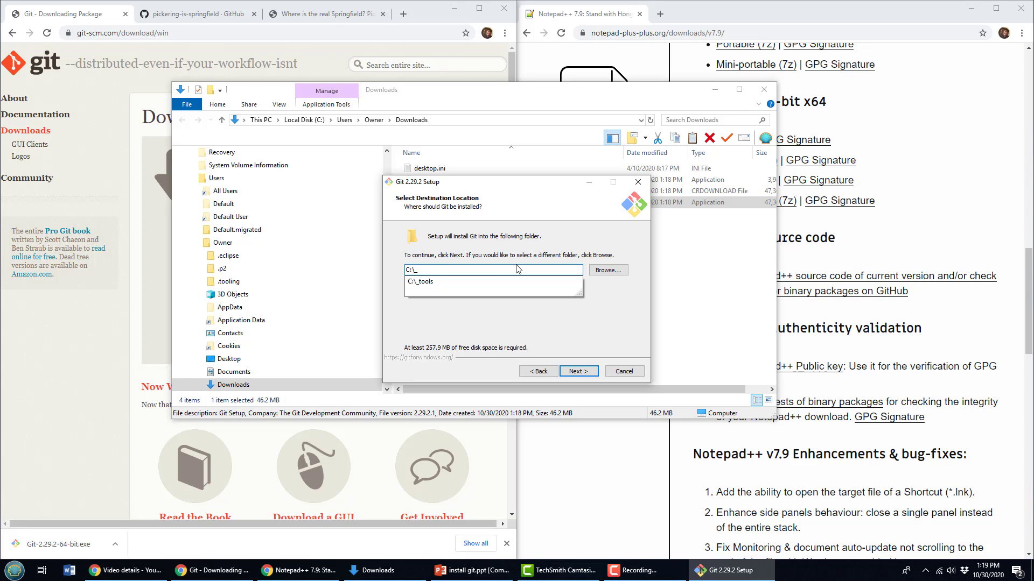
{"action": "type", "text": "_t"}
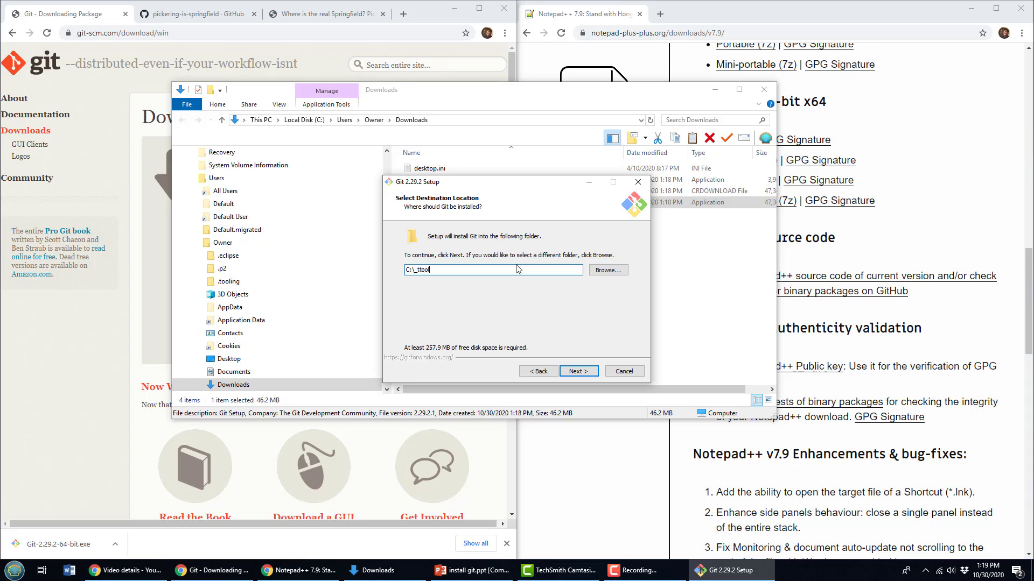
{"action": "type", "text": "ools\\"}
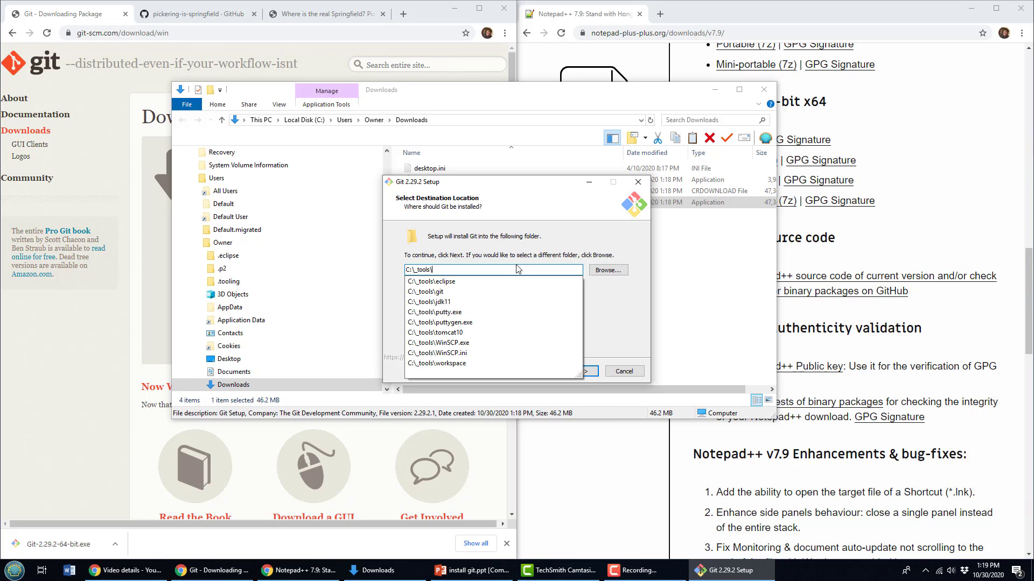
{"action": "type", "text": "git"}
{"action": "left_click_drag", "start_coordinate": [452, 268], "coordinate": [403, 270]}
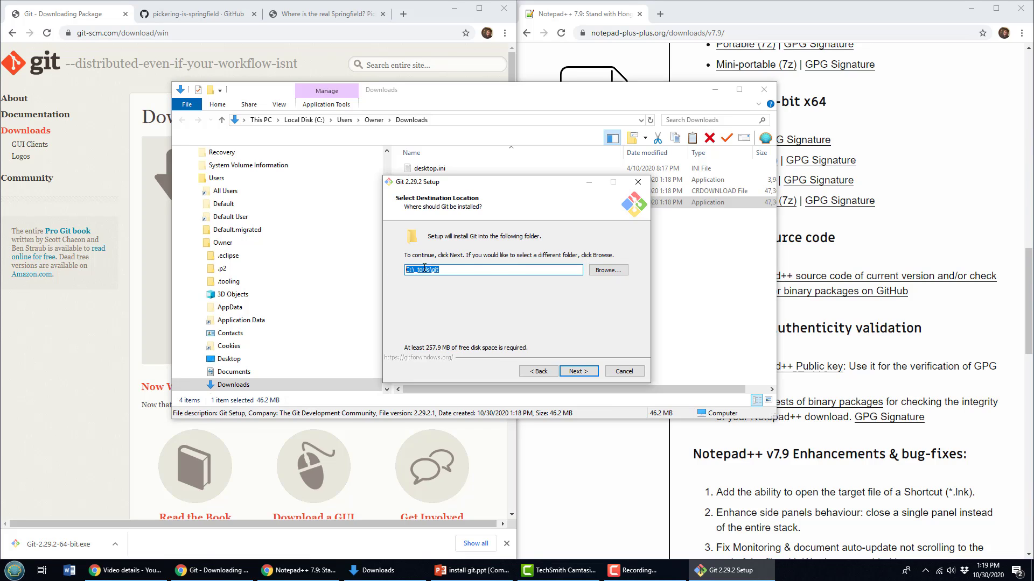
{"action": "left_click", "coordinate": [460, 269]}
{"action": "left_click", "coordinate": [585, 372]}
{"action": "left_click", "coordinate": [561, 334]}
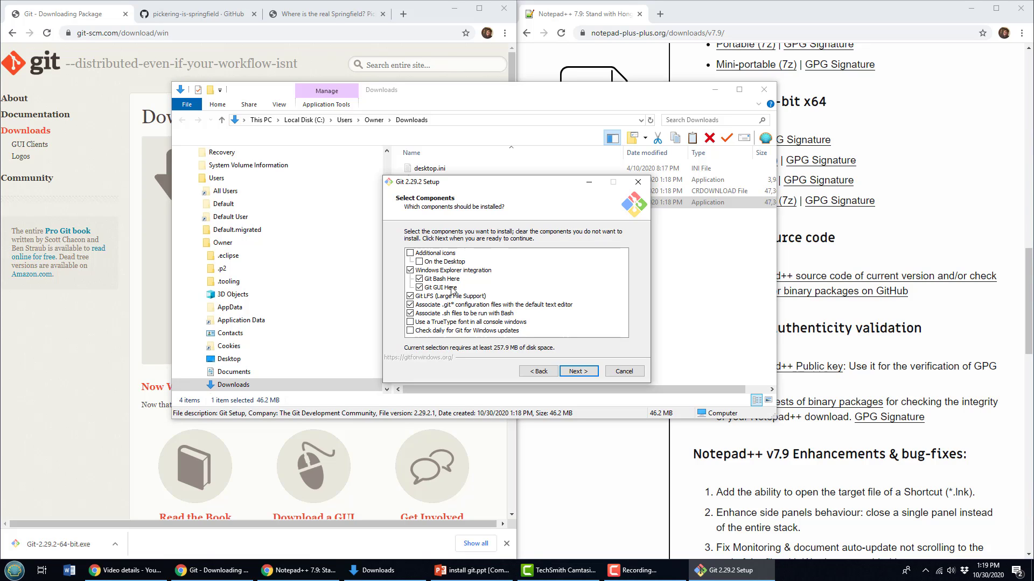
Keep the default Git components and Start Menu folder, and choose Notepad++ as Git's default editor
{"action": "left_click", "coordinate": [584, 374]}
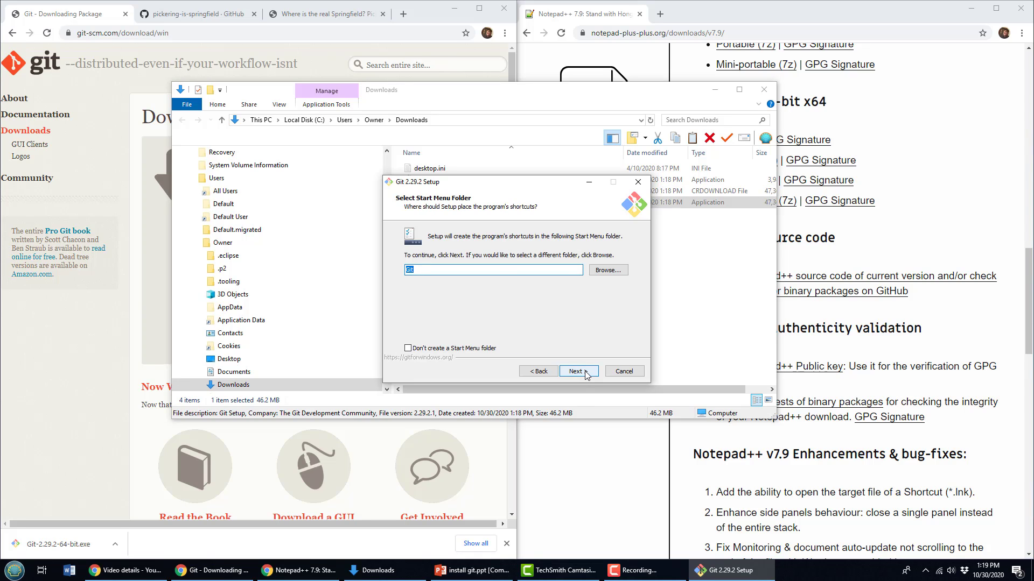
{"action": "left_click", "coordinate": [586, 374]}
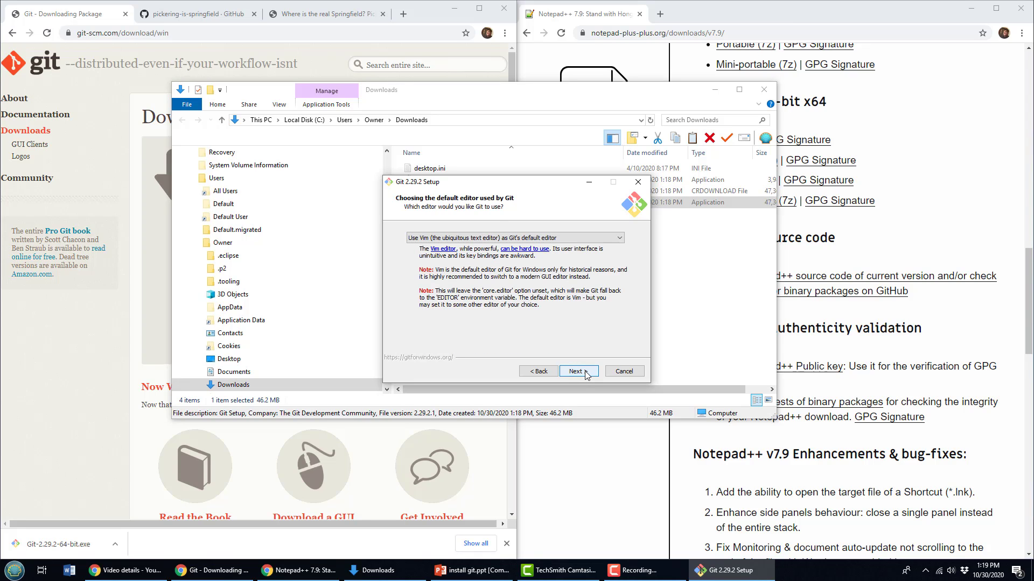
{"action": "left_click", "coordinate": [619, 238]}
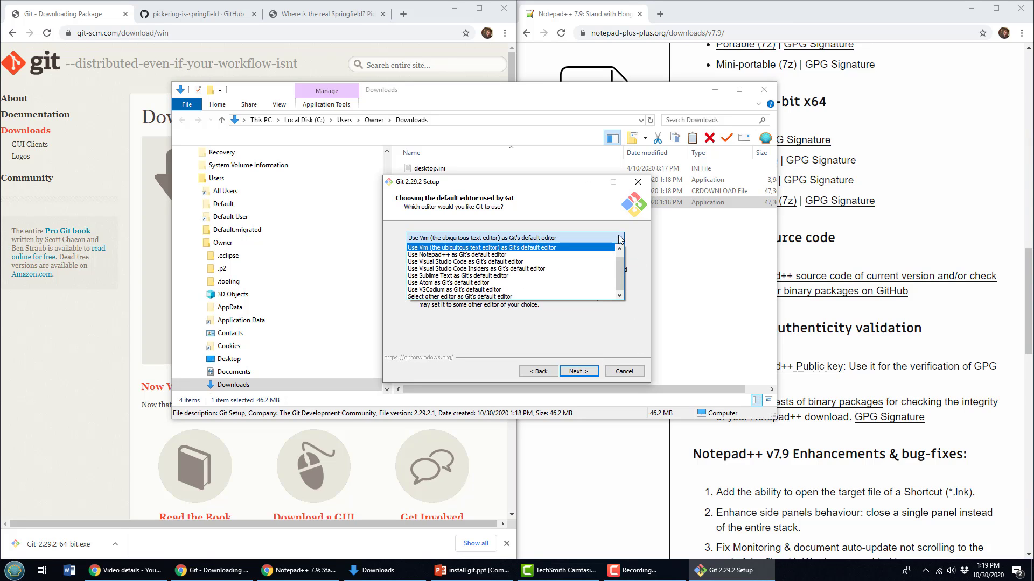
{"action": "left_click", "coordinate": [597, 257]}
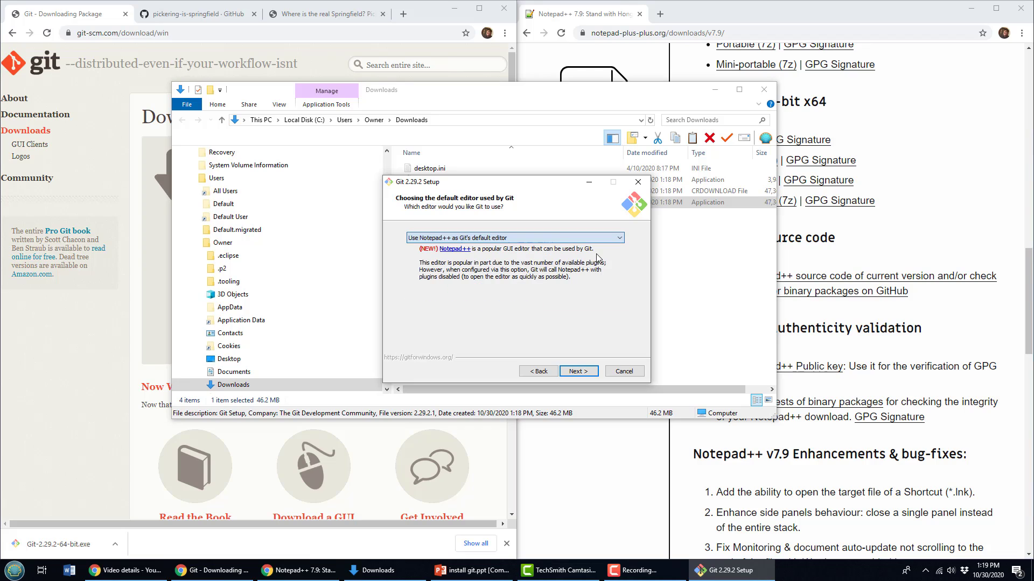
{"action": "left_click", "coordinate": [620, 238]}
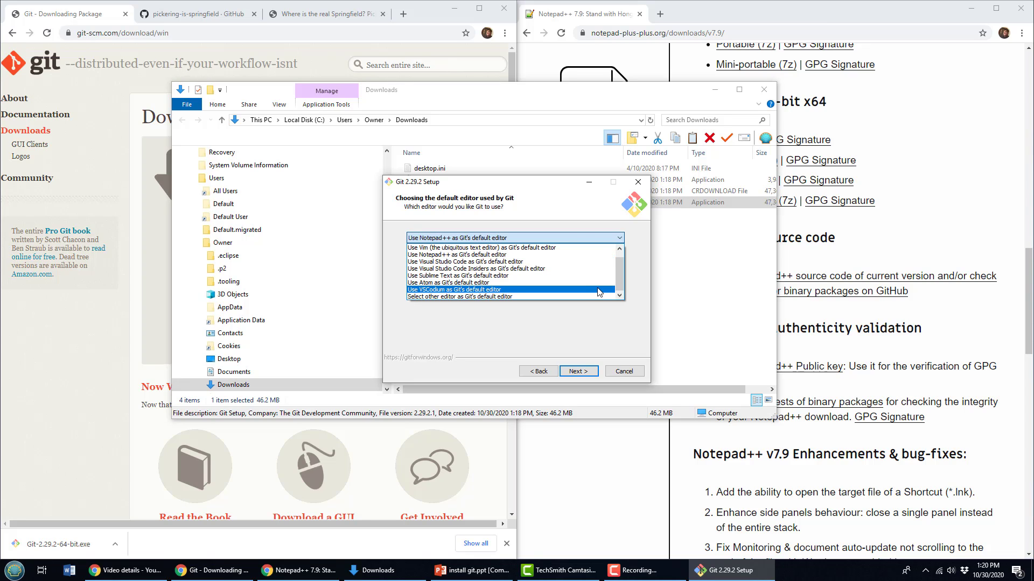
{"action": "left_click", "coordinate": [603, 256]}
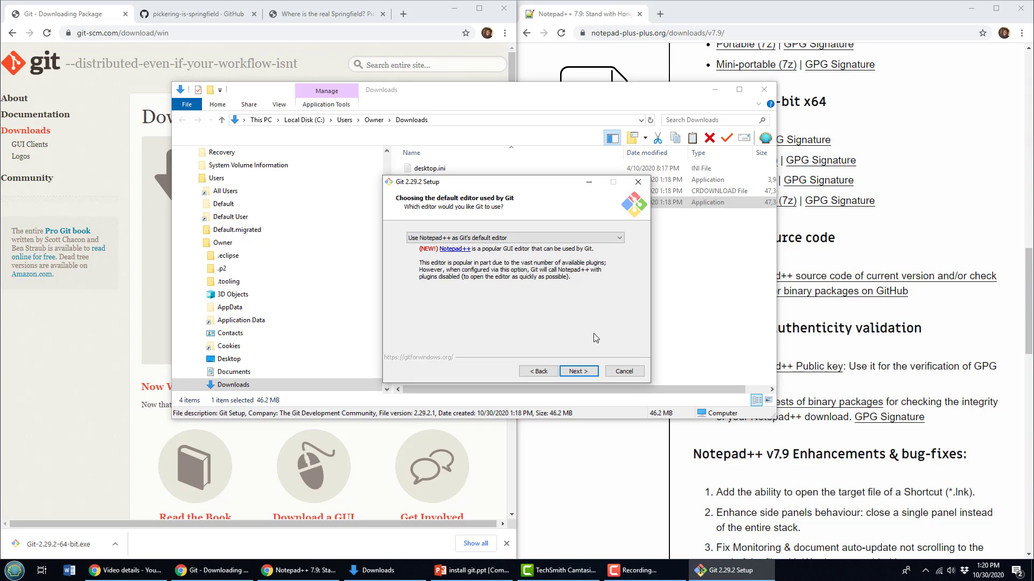
{"action": "left_click", "coordinate": [587, 375]}
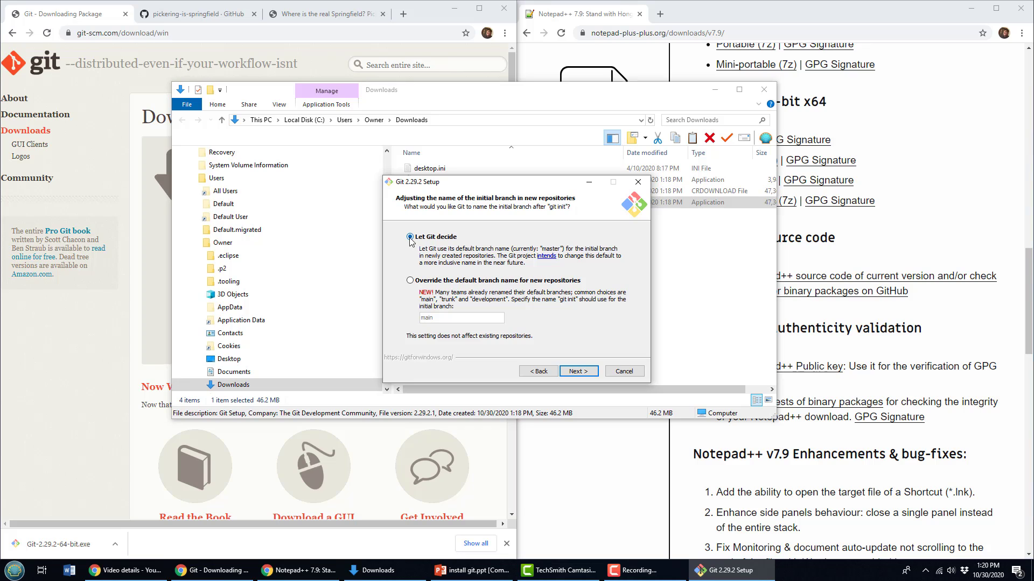
Let Git decide the initial branch name, and set the PATH option to use Git and optional Unix tools from the Command Prompt
{"action": "left_click", "coordinate": [591, 376]}
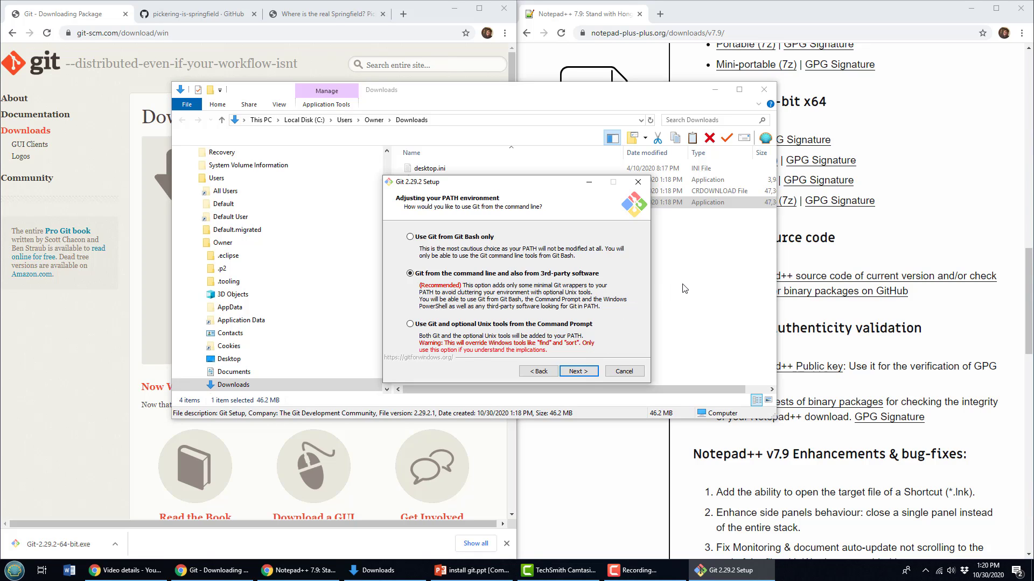
{"action": "left_click", "coordinate": [410, 324]}
{"action": "left_click", "coordinate": [411, 274]}
{"action": "left_click", "coordinate": [410, 324]}
{"action": "left_click", "coordinate": [594, 376]}
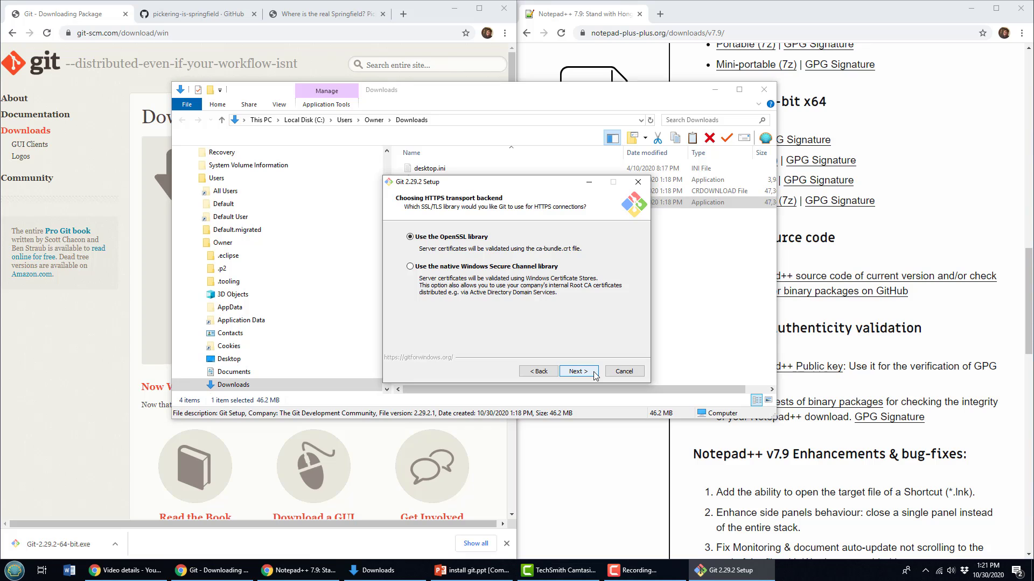
Accept the OpenSSL library, Windows-style checkout with Unix-style commits, MinTTY, and the default fast-forward or merge behavior for git pull
{"action": "left_click", "coordinate": [595, 375]}
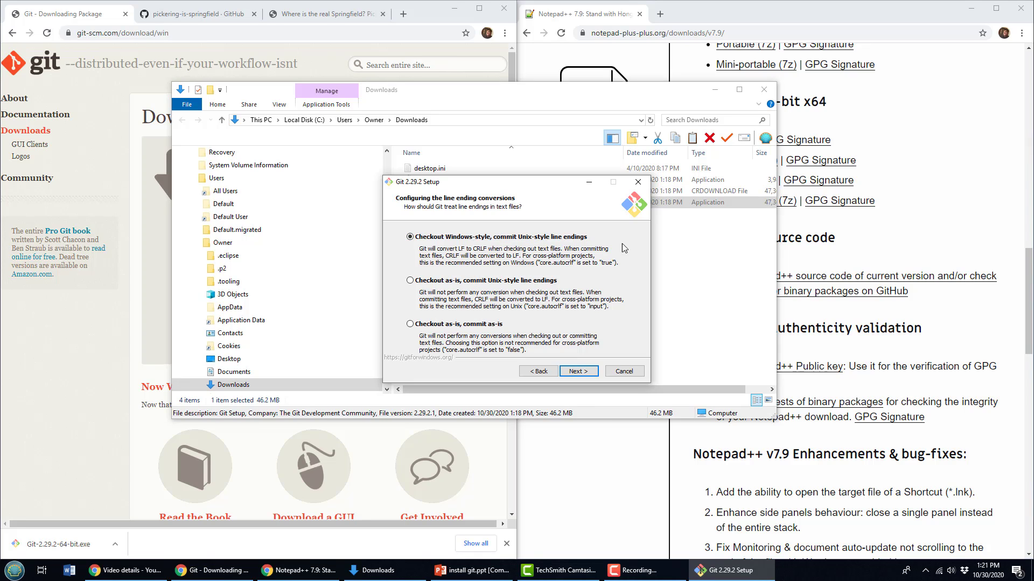
{"action": "left_click", "coordinate": [581, 375]}
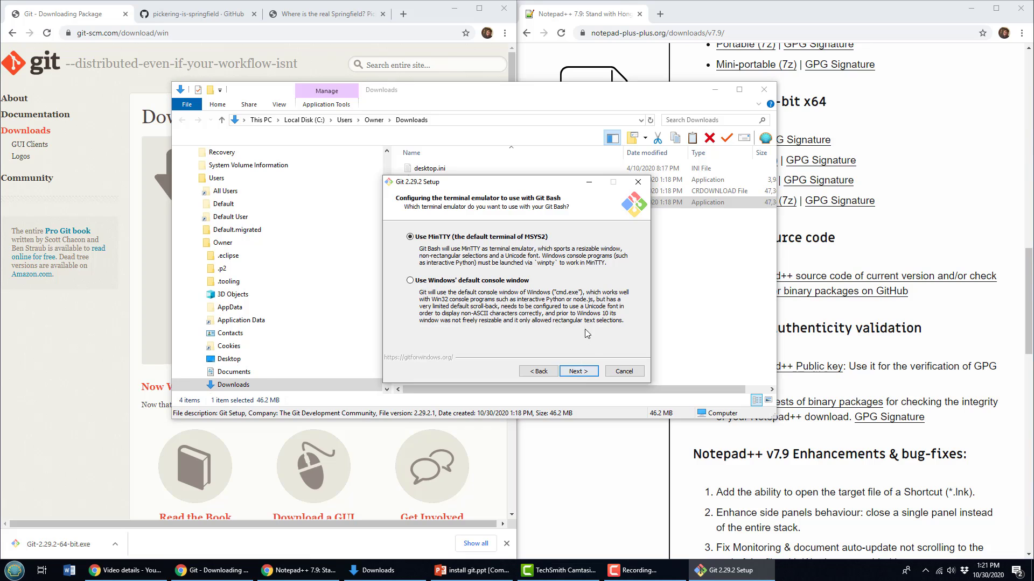
{"action": "left_click", "coordinate": [593, 374]}
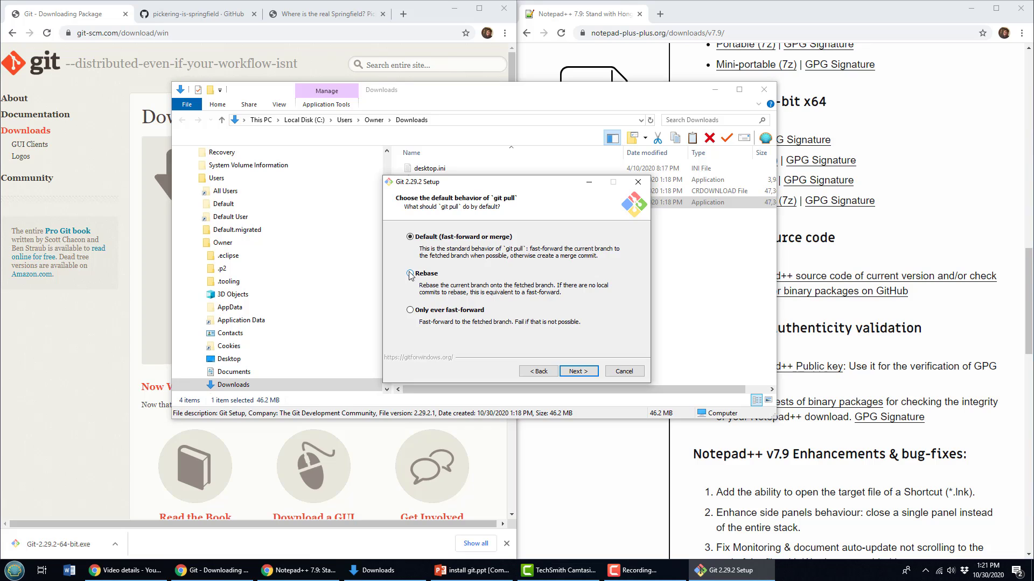
{"action": "left_click", "coordinate": [576, 372]}
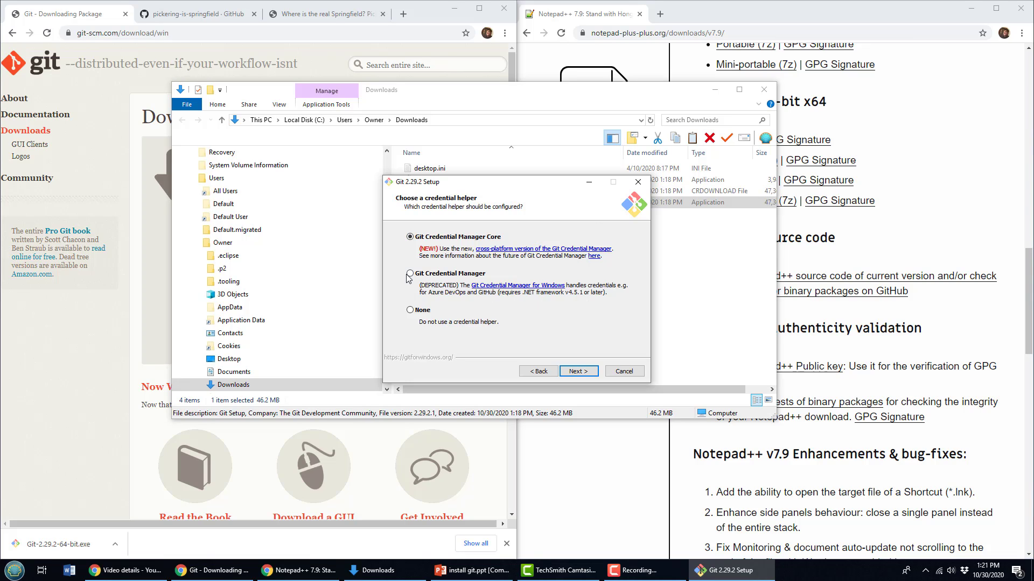
Install Git with Git Credential Manager Core and file system caching, leaving symbolic links and pseudo console support off, and finish the setup wizard
{"action": "left_click", "coordinate": [586, 371]}
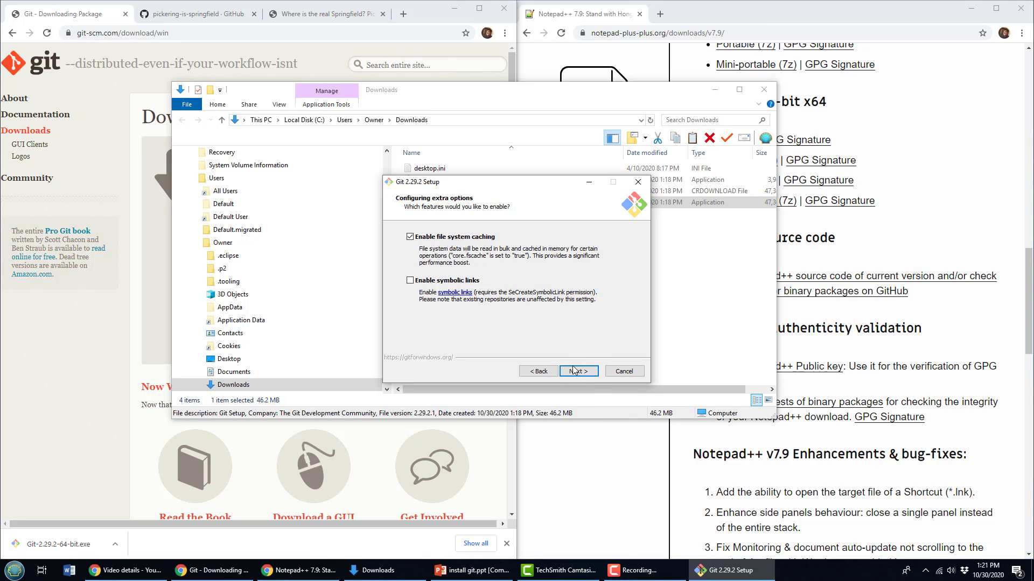
{"action": "left_click", "coordinate": [592, 376]}
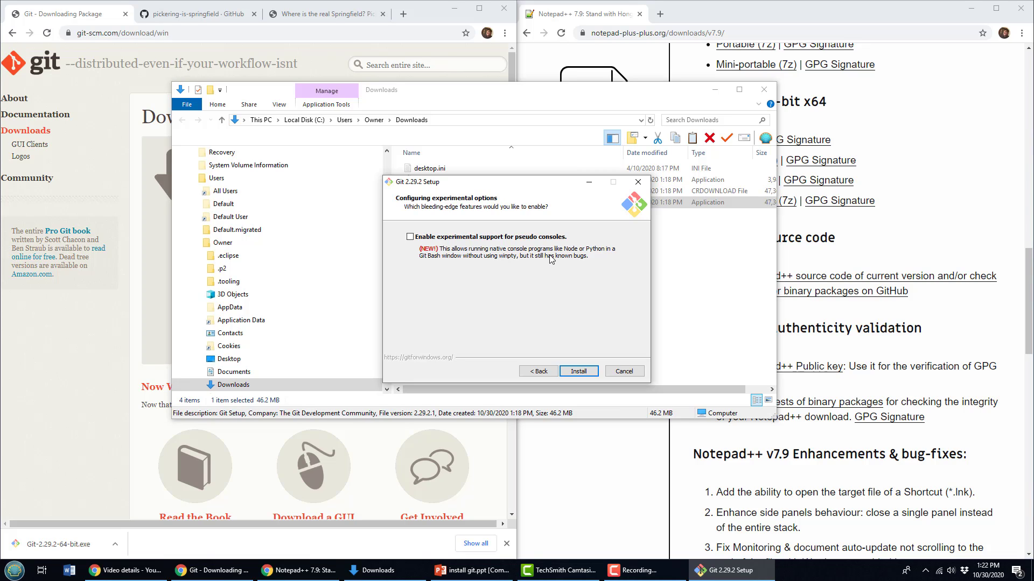
{"action": "left_click", "coordinate": [578, 371]}
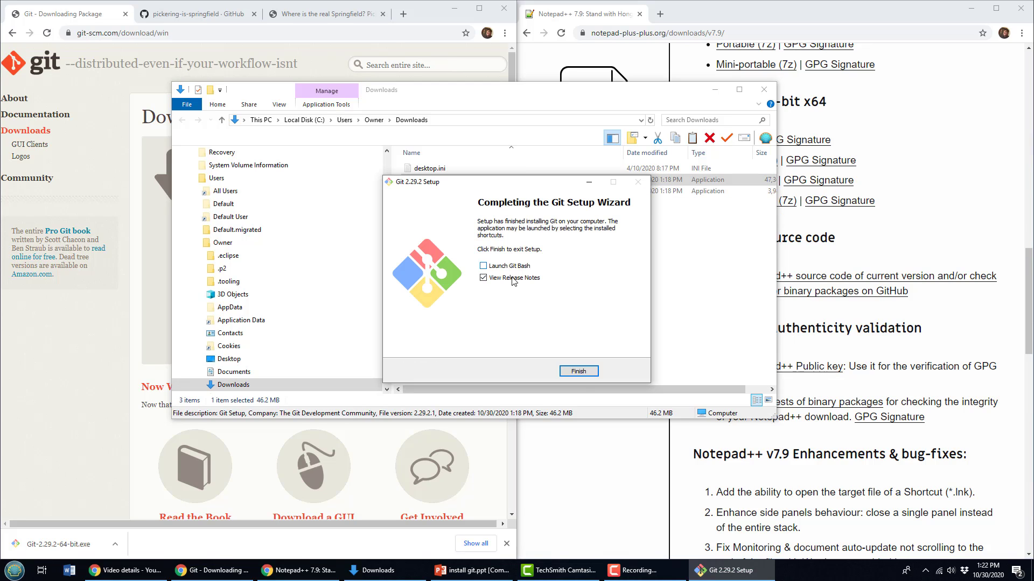
{"action": "left_click", "coordinate": [578, 371]}
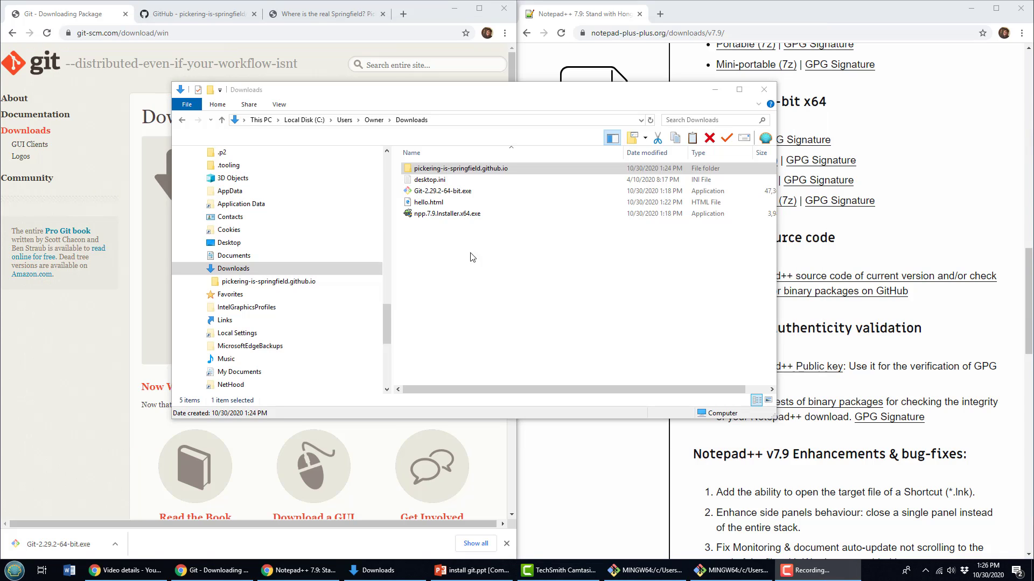
Create a new folder named temp in the Downloads folder
{"action": "right_click", "coordinate": [443, 241]}
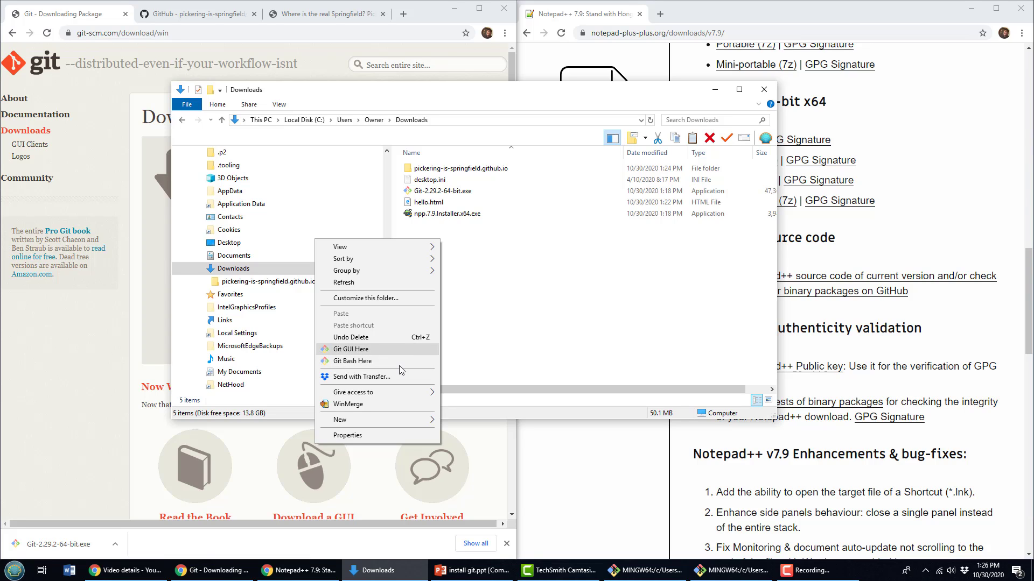
{"action": "left_click", "coordinate": [470, 245]}
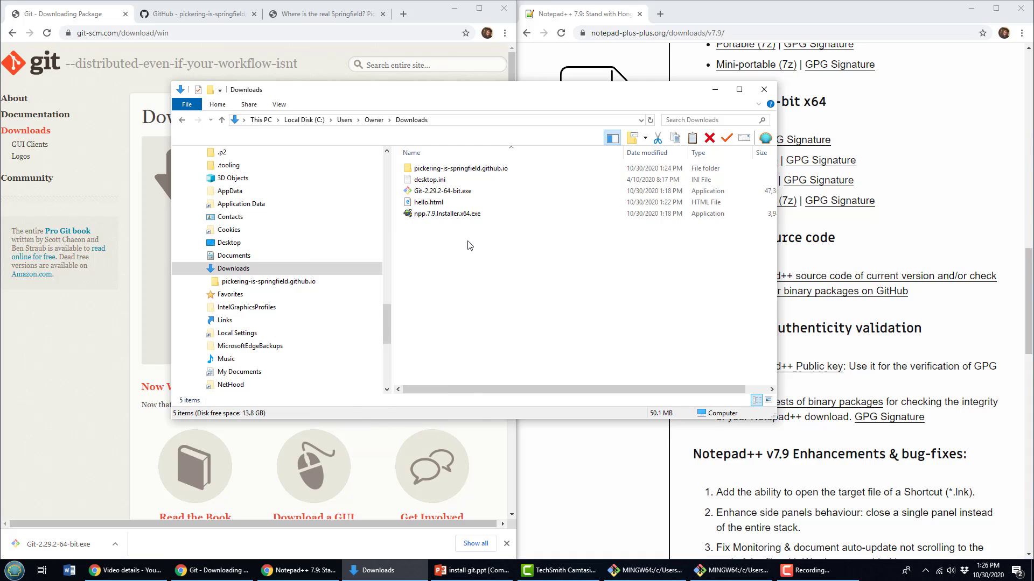
{"action": "right_click", "coordinate": [469, 245]}
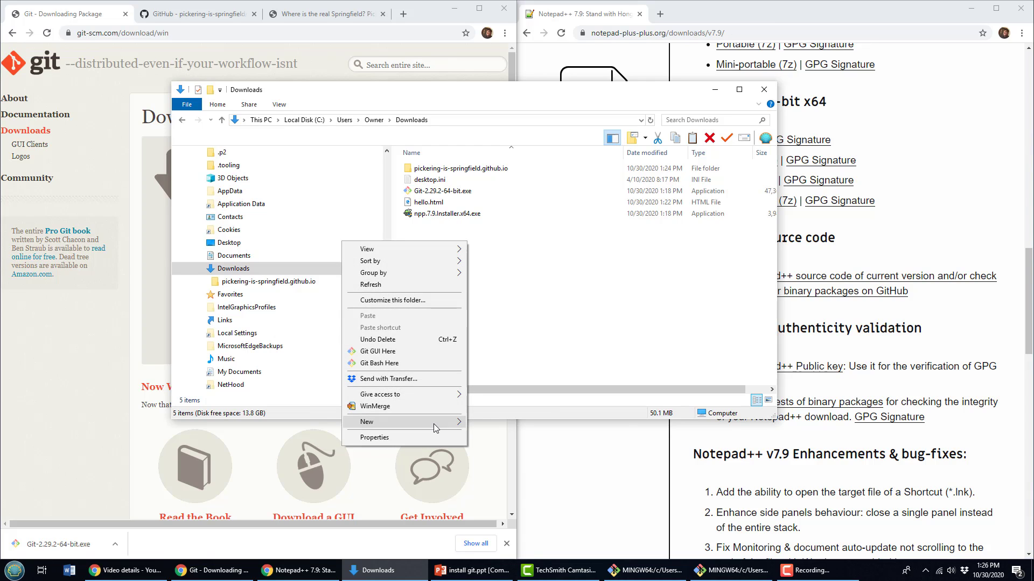
{"action": "mouse_move", "coordinate": [434, 424]}
{"action": "left_click", "coordinate": [515, 424]}
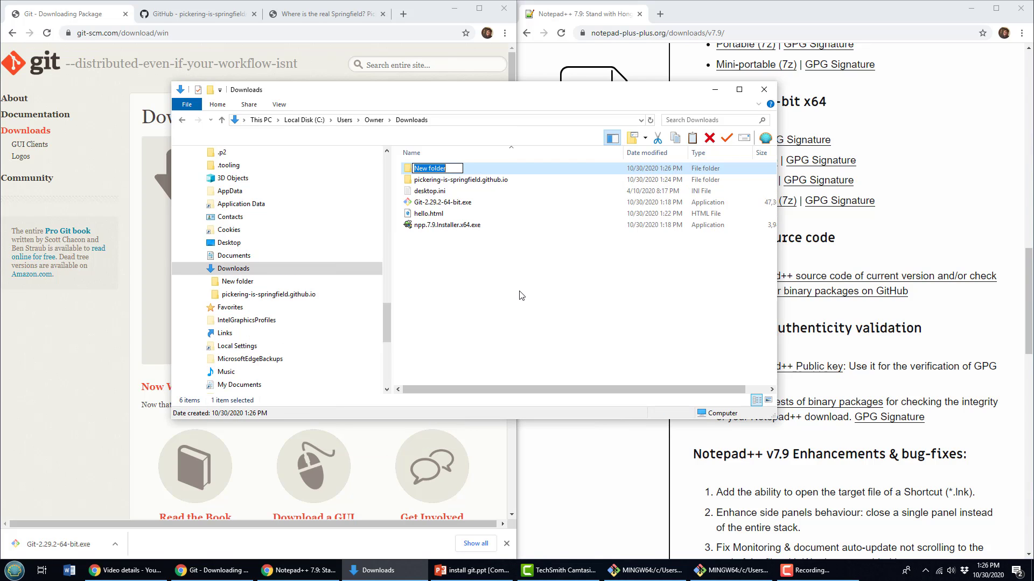
{"action": "type", "text": "temp"}
{"action": "key", "text": "Return"}
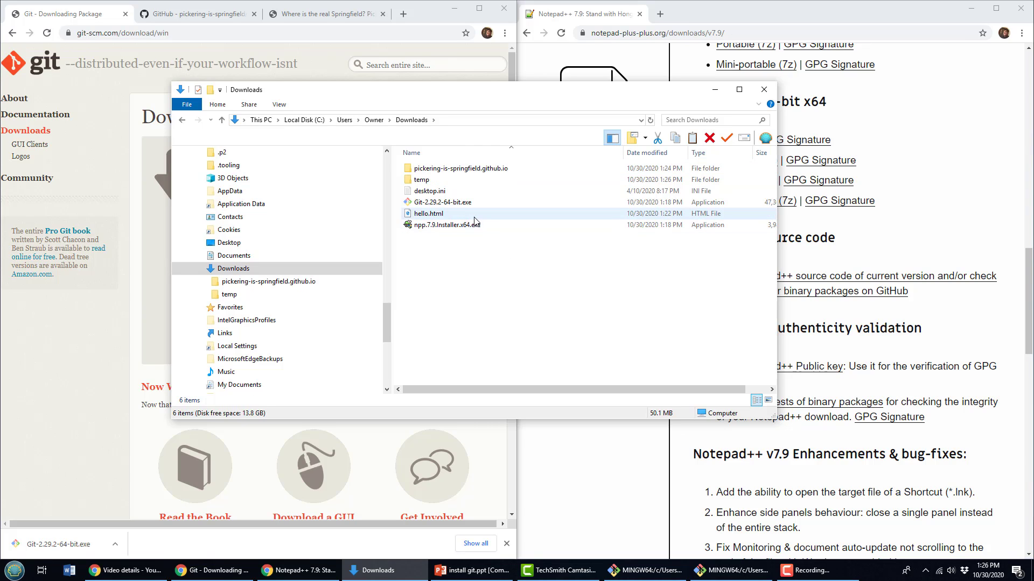
Open Git Bash inside the temp folder and initialize an empty repository there with git init
{"action": "double_click", "coordinate": [429, 180]}
{"action": "right_click", "coordinate": [441, 197]}
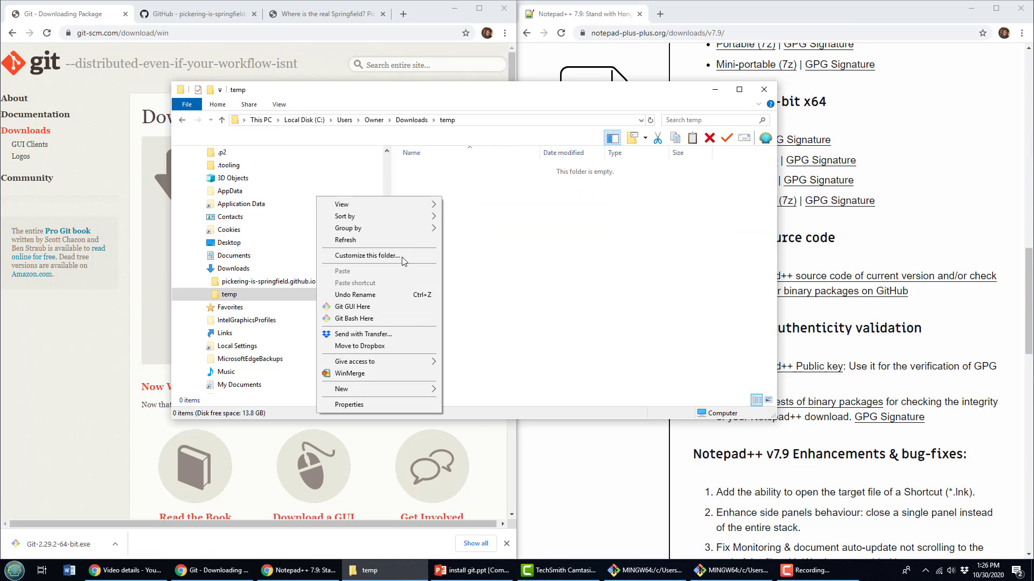
{"action": "left_click", "coordinate": [412, 319]}
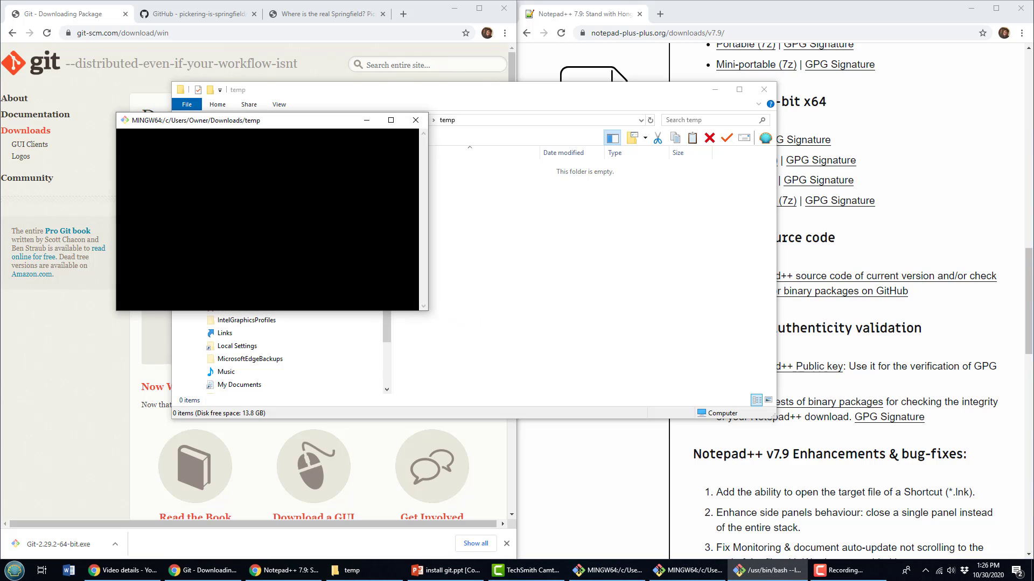
{"action": "left_click_drag", "start_coordinate": [381, 143], "coordinate": [541, 215]}
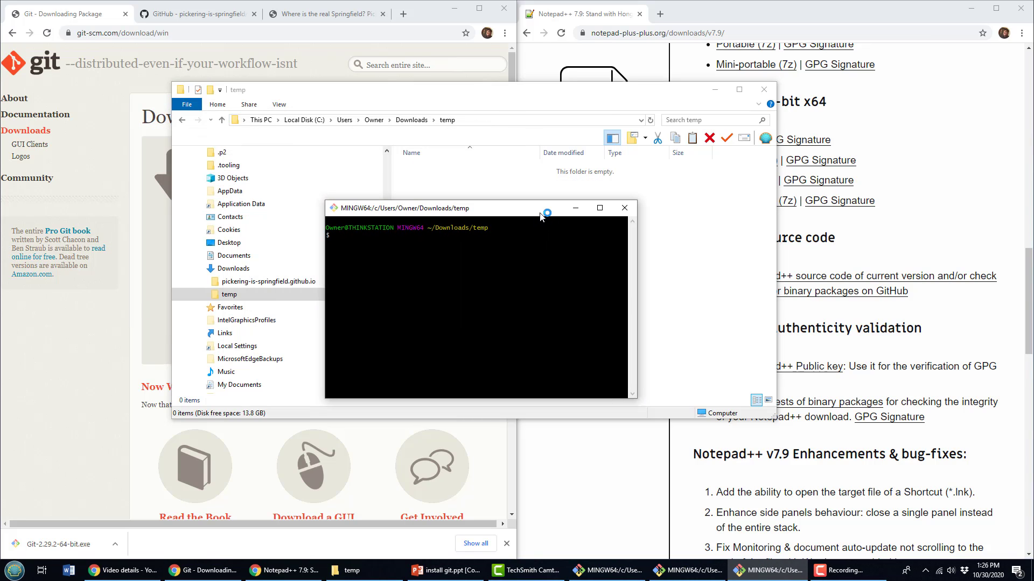
{"action": "type", "text": "git init"}
{"action": "key", "text": "Return"}
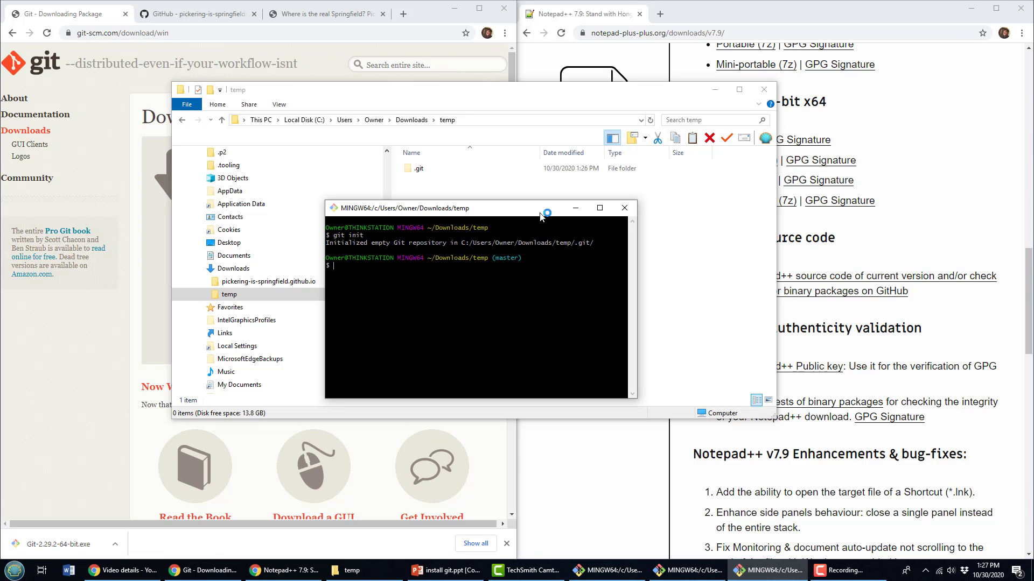
Create an empty file named helloworld.html in the repository with the touch command
{"action": "type", "text": "git touc"}
{"action": "key", "text": "BackSpace"}
{"action": "key", "text": "BackSpace"}
{"action": "key", "text": "BackSpace"}
{"action": "key", "text": "BackSpace"}
{"action": "key", "text": "BackSpace"}
{"action": "key", "text": "BackSpace"}
{"action": "key", "text": "BackSpace"}
{"action": "type", "text": "touch helloworld.html"}
{"action": "key", "text": "Return"}
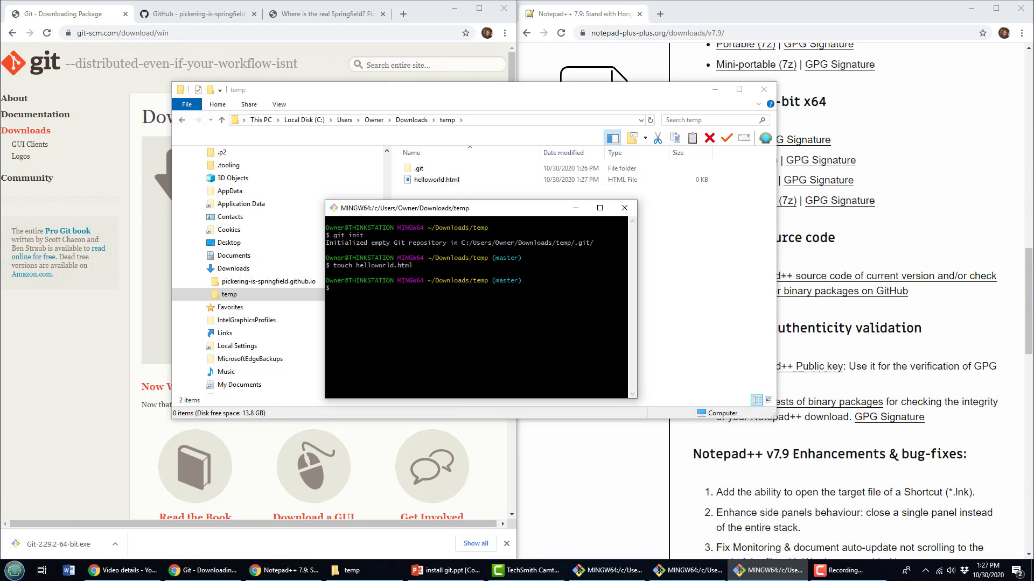
Stage all files with git add . and check the repository with git status
{"action": "type", "text": "git ad"}
{"action": "type", "text": "git"}
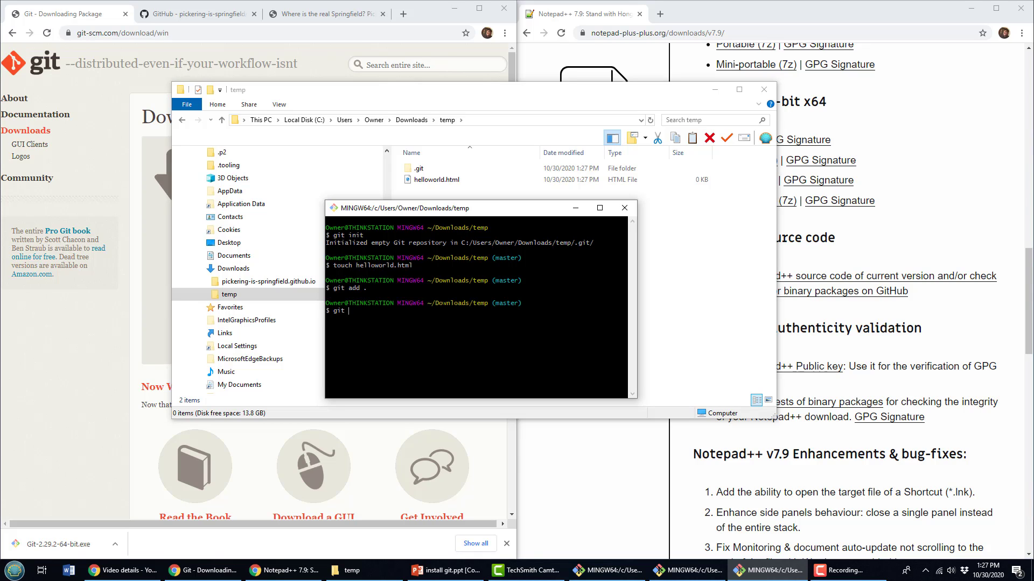
{"action": "type", "text": " status"}
{"action": "key", "text": "Return"}
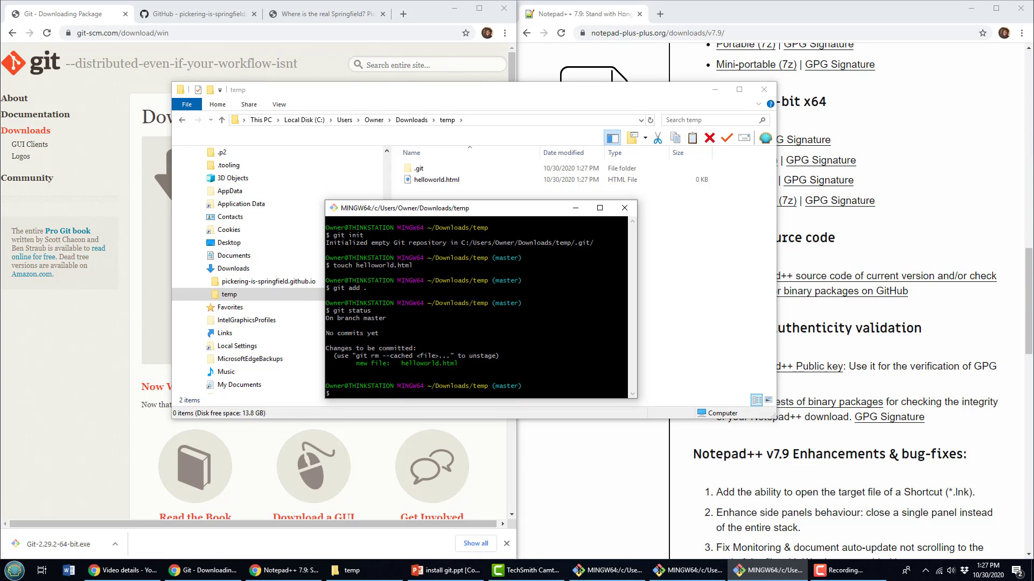
Set Git's global user.name and user.email to the committer's name and e-mail address
{"action": "type", "text": "git con"}
{"action": "key", "text": "BackSpace"}
{"action": "key", "text": "BackSpace"}
{"action": "type", "text": "--global user.name \"Cameron\""}
{"action": "key", "text": "Return"}
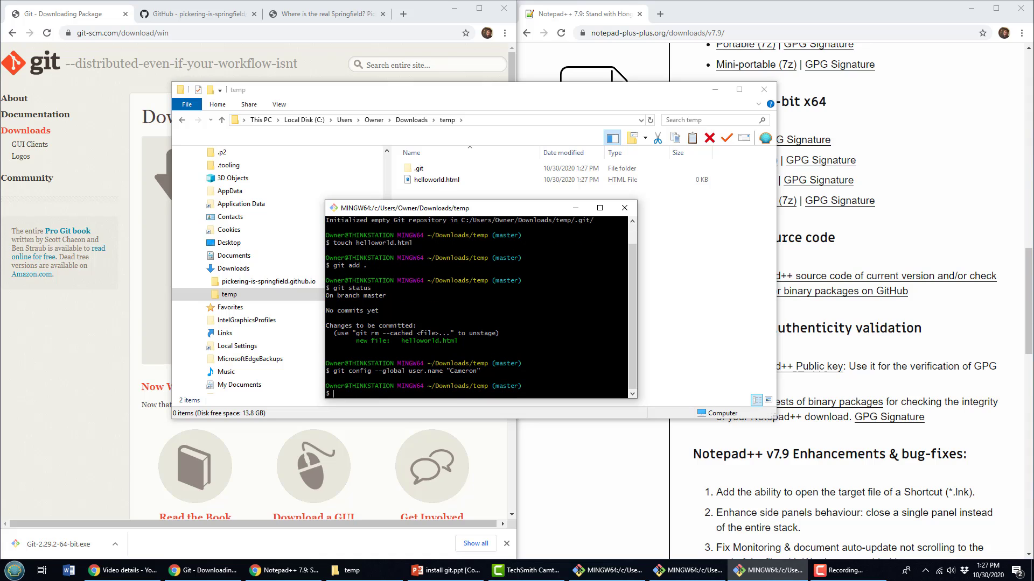
{"action": "type", "text": "git config --global user.email \"me@examle"}
{"action": "key", "text": "BackSpace"}
{"action": "type", "text": "ple.com\""}
{"action": "key", "text": "Return"}
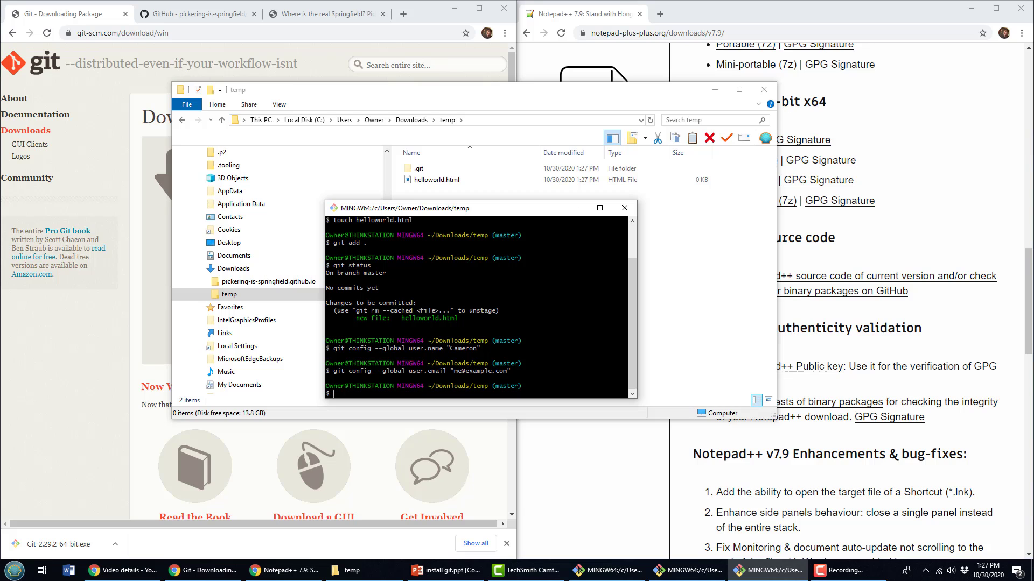
Commit the staged file with git commit, saving "First commit!" as the message in Notepad++ and closing the editor
{"action": "type", "text": "git commit"}
{"action": "key", "text": "Return"}
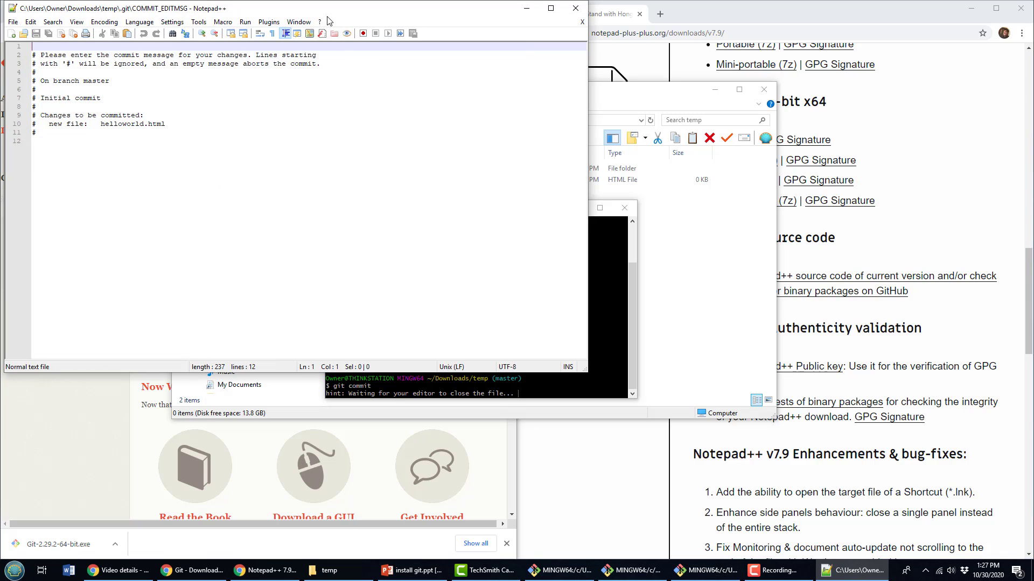
{"action": "left_click_drag", "start_coordinate": [328, 9], "coordinate": [505, 142]}
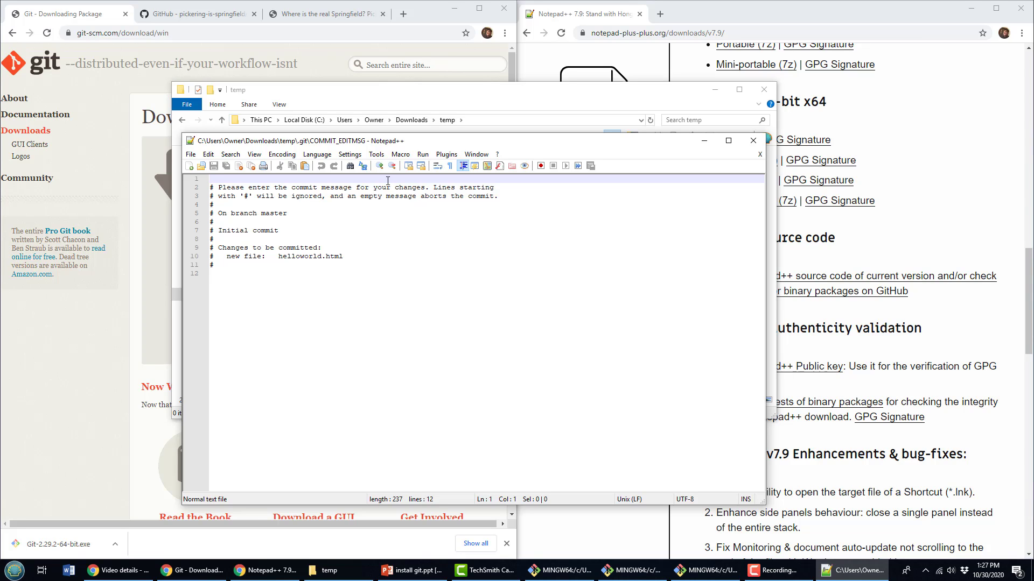
{"action": "type", "text": "Fist"}
{"action": "key", "text": "BackSpace"}
{"action": "key", "text": "BackSpace"}
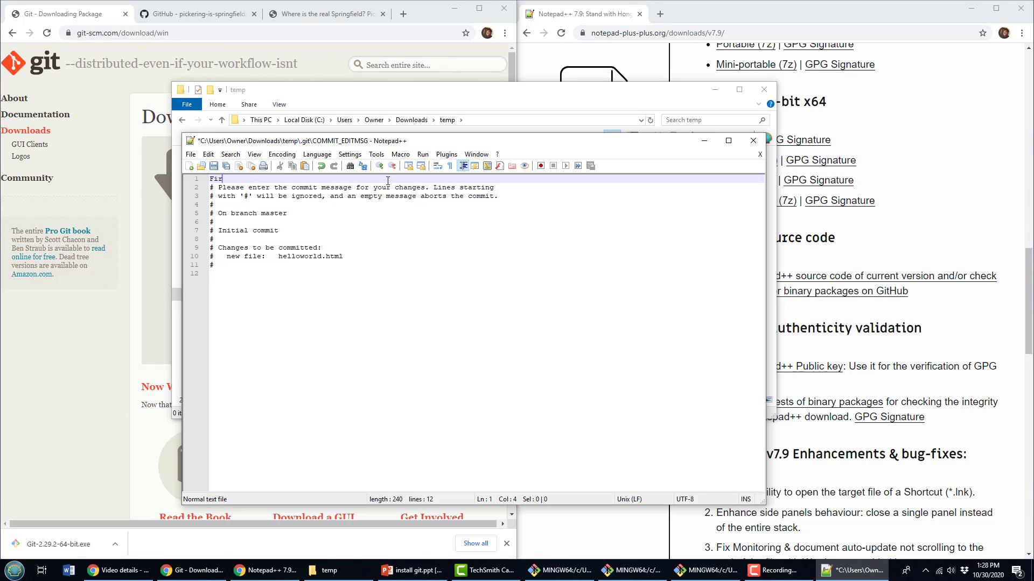
{"action": "type", "text": "rst commtit!"}
{"action": "key", "text": "ctrl+s"}
{"action": "left_click", "coordinate": [753, 140]}
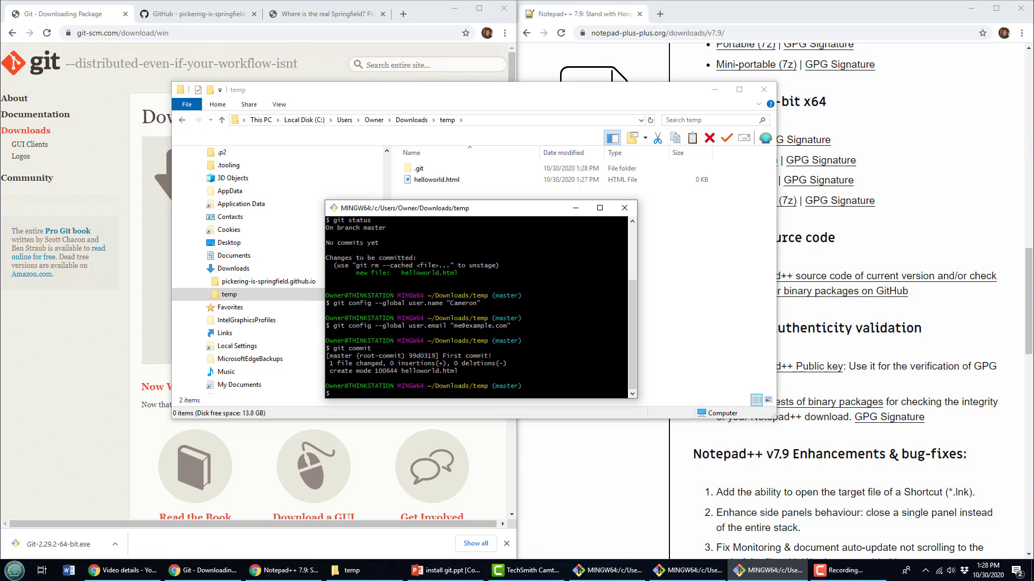
Run git reflog and examine the message of the initial commit
{"action": "type", "text": "git reflog"}
{"action": "key", "text": "Return"}
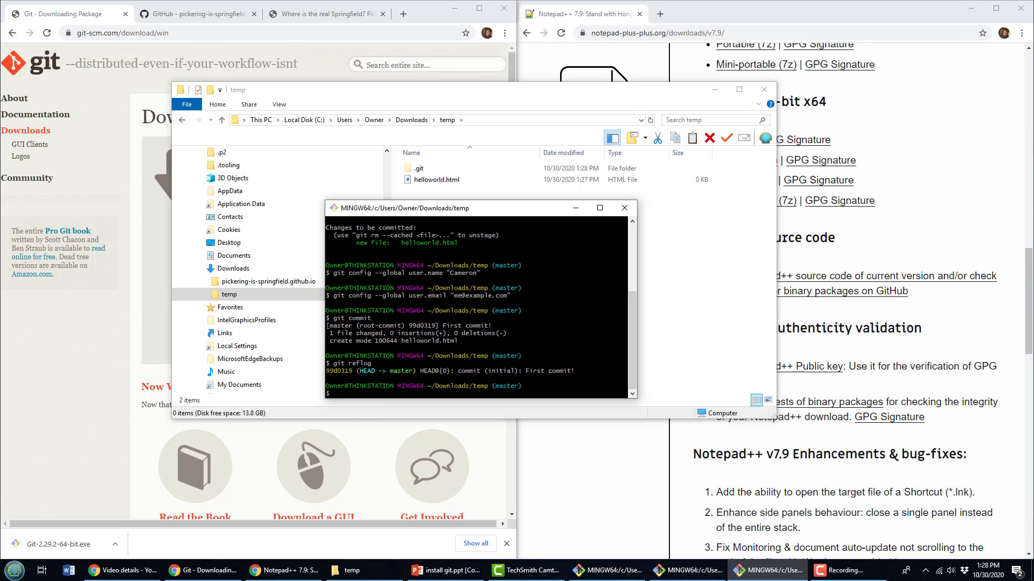
{"action": "left_click_drag", "start_coordinate": [522, 371], "coordinate": [576, 372]}
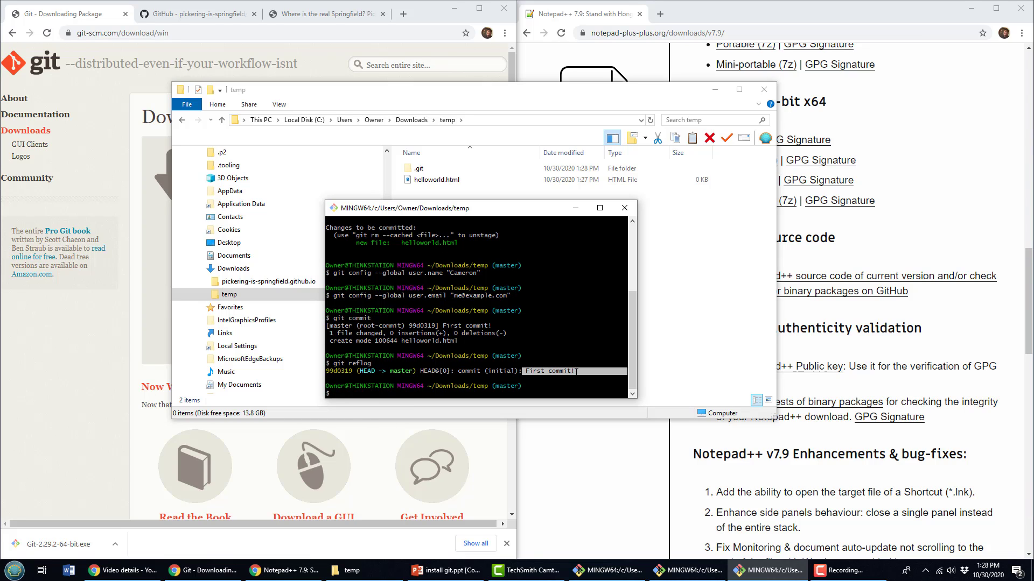